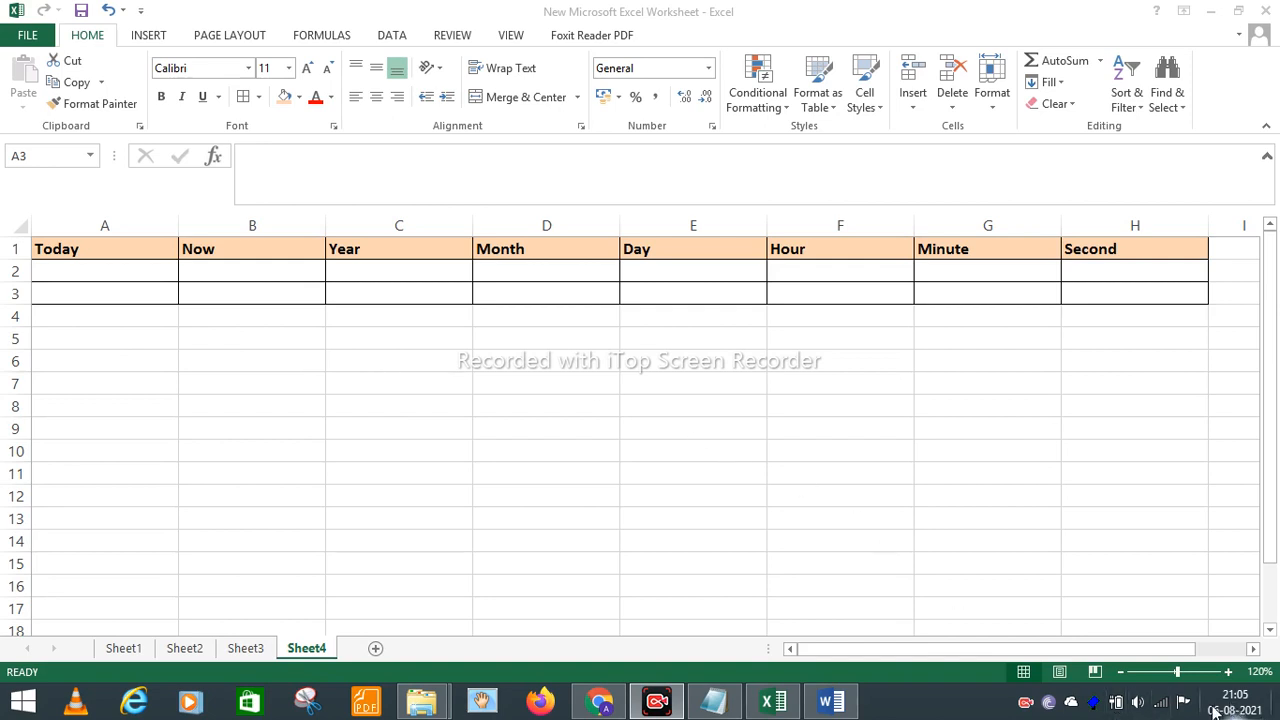
Step: Enter the formula =TODAY() in cell A2 under the Today heading to return the current date
{"action": "mouse_move", "coordinate": [1225, 710]}
{"action": "left_click", "coordinate": [56, 273]}
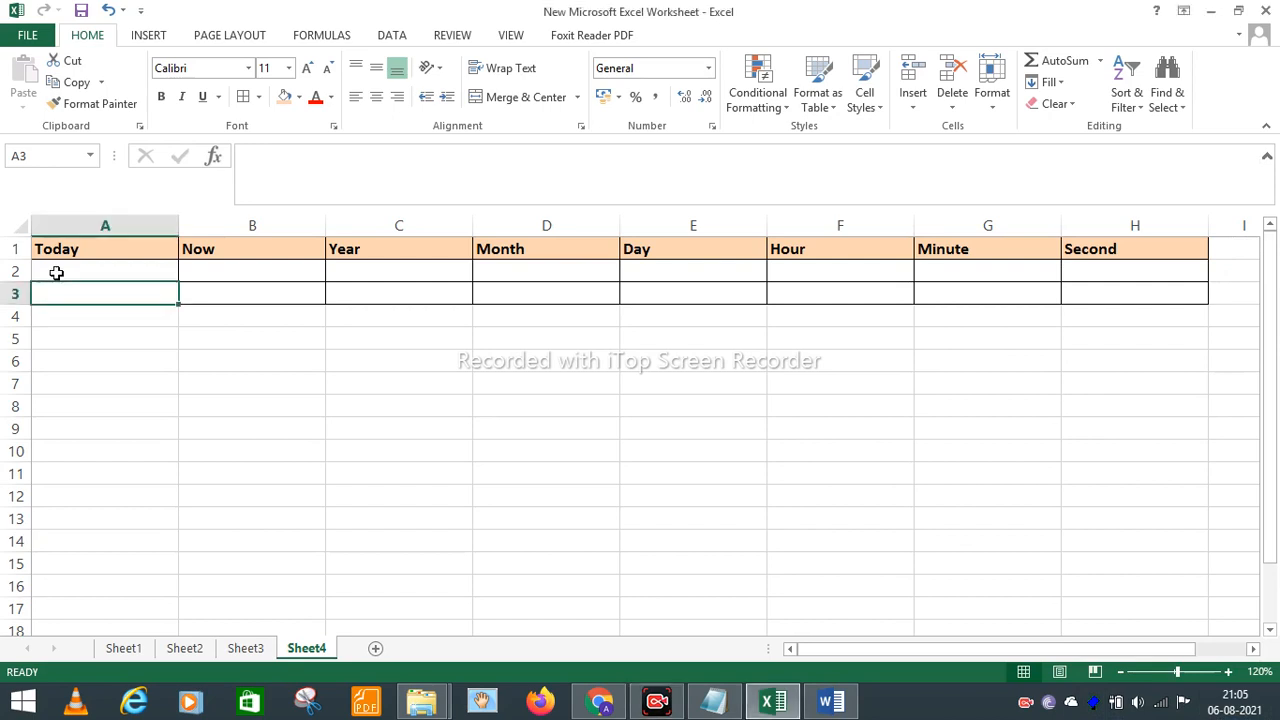
{"action": "left_click", "coordinate": [56, 273]}
{"action": "left_click", "coordinate": [245, 171]}
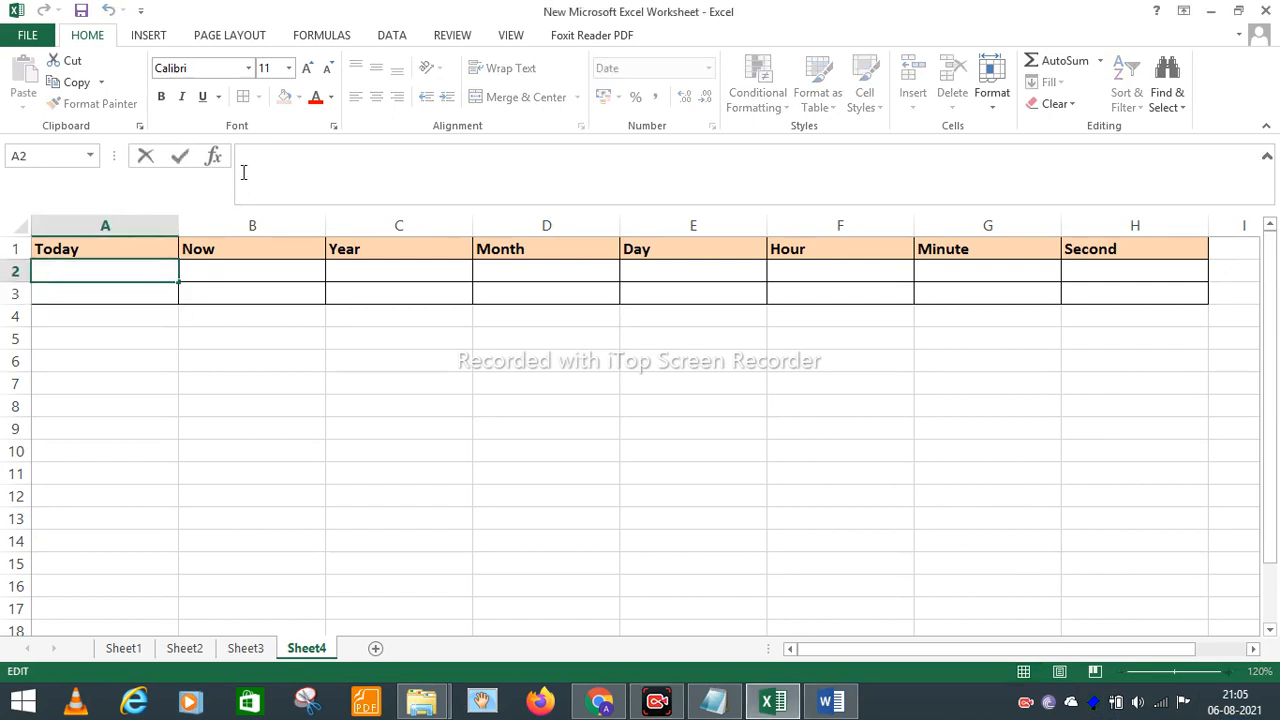
{"action": "type", "text": "=TO"}
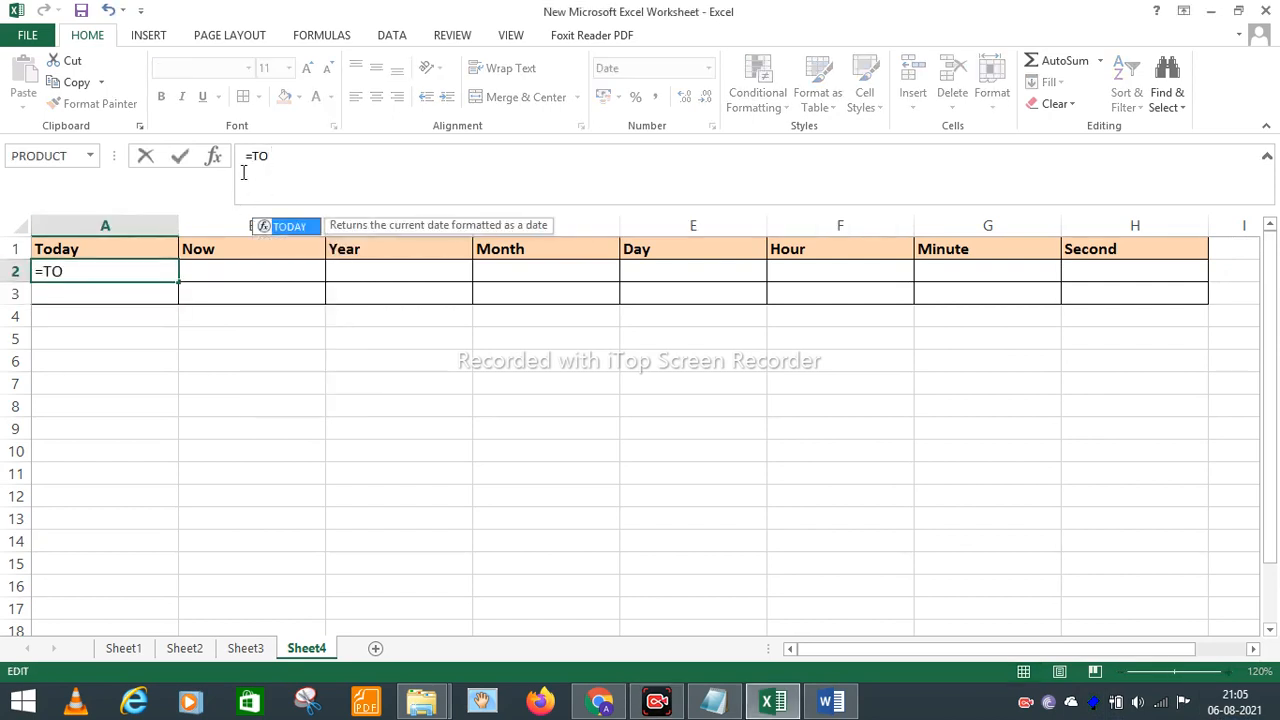
{"action": "type", "text": "DAY()"}
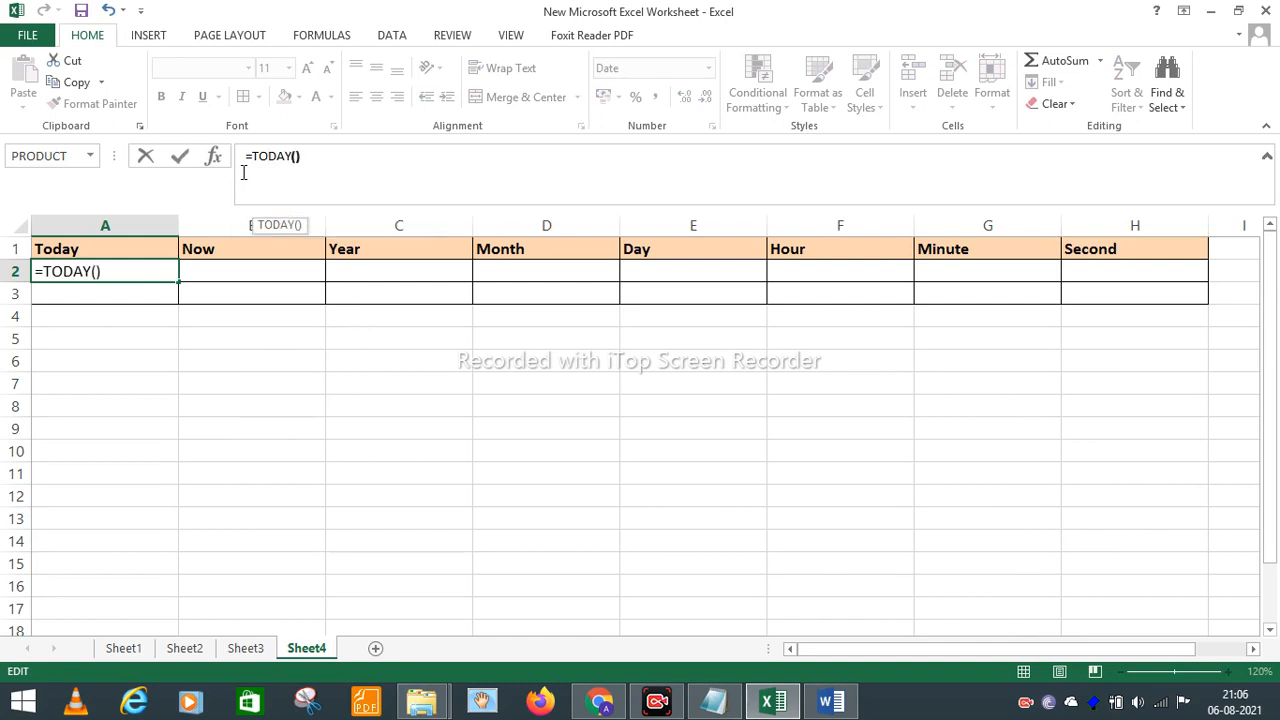
{"action": "key", "text": "Return"}
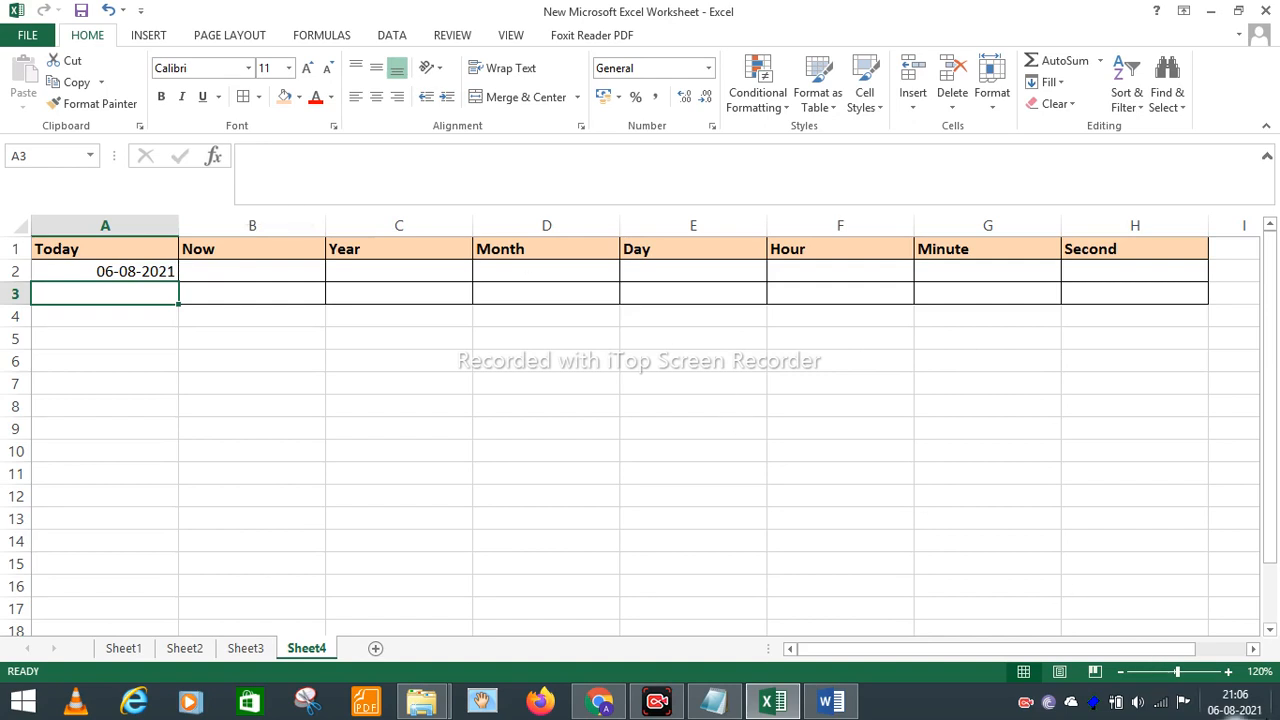
Step: Enter the formula =NOW() in cell B2 under the Now heading to return the current date and time
{"action": "mouse_move", "coordinate": [1252, 673]}
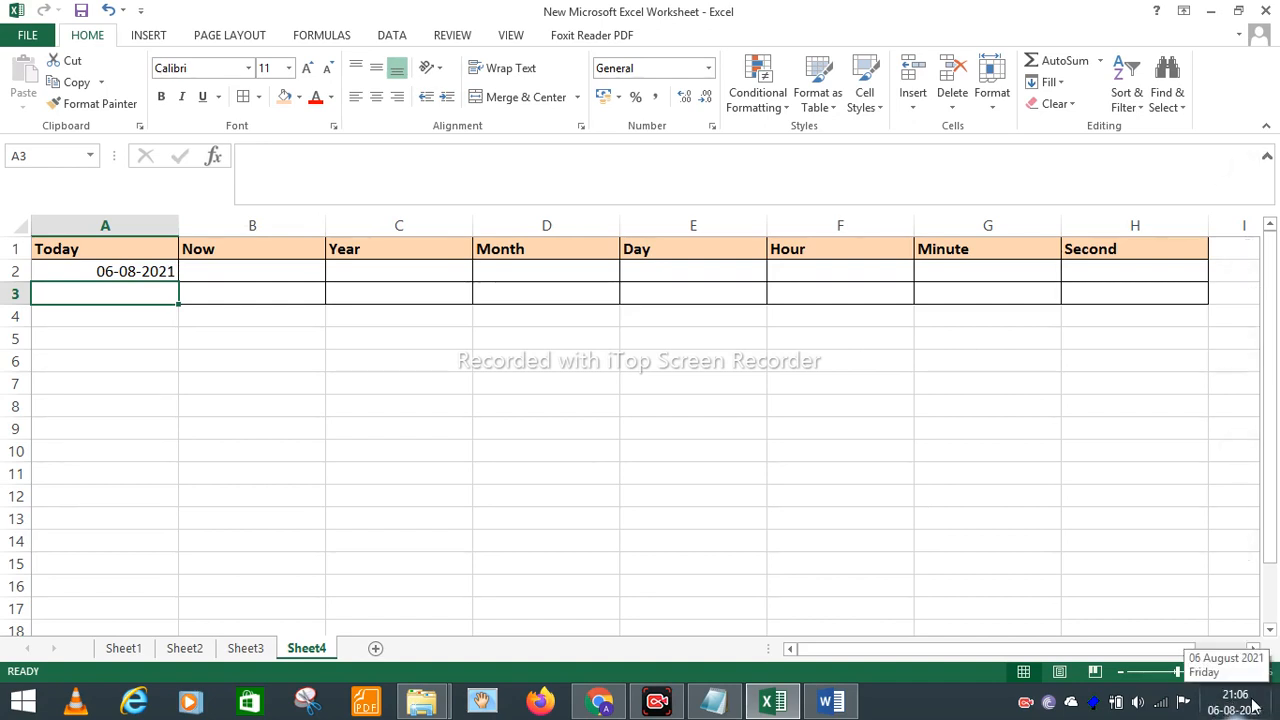
{"action": "left_click", "coordinate": [233, 266]}
{"action": "left_click", "coordinate": [246, 158]}
{"action": "type", "text": "=NOW()"}
{"action": "key", "text": "Return"}
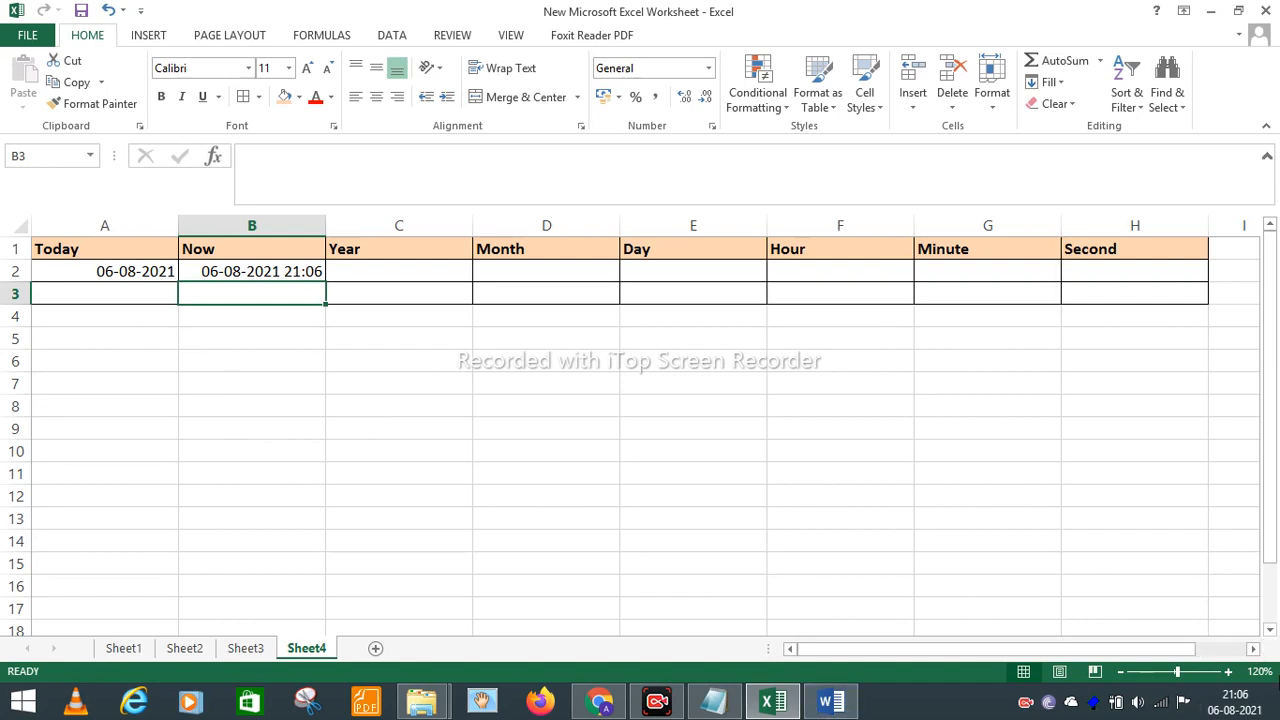
Step: Enter the formula =YEAR(A2) in cell C2 to extract the year from the Today date
{"action": "left_click", "coordinate": [339, 272]}
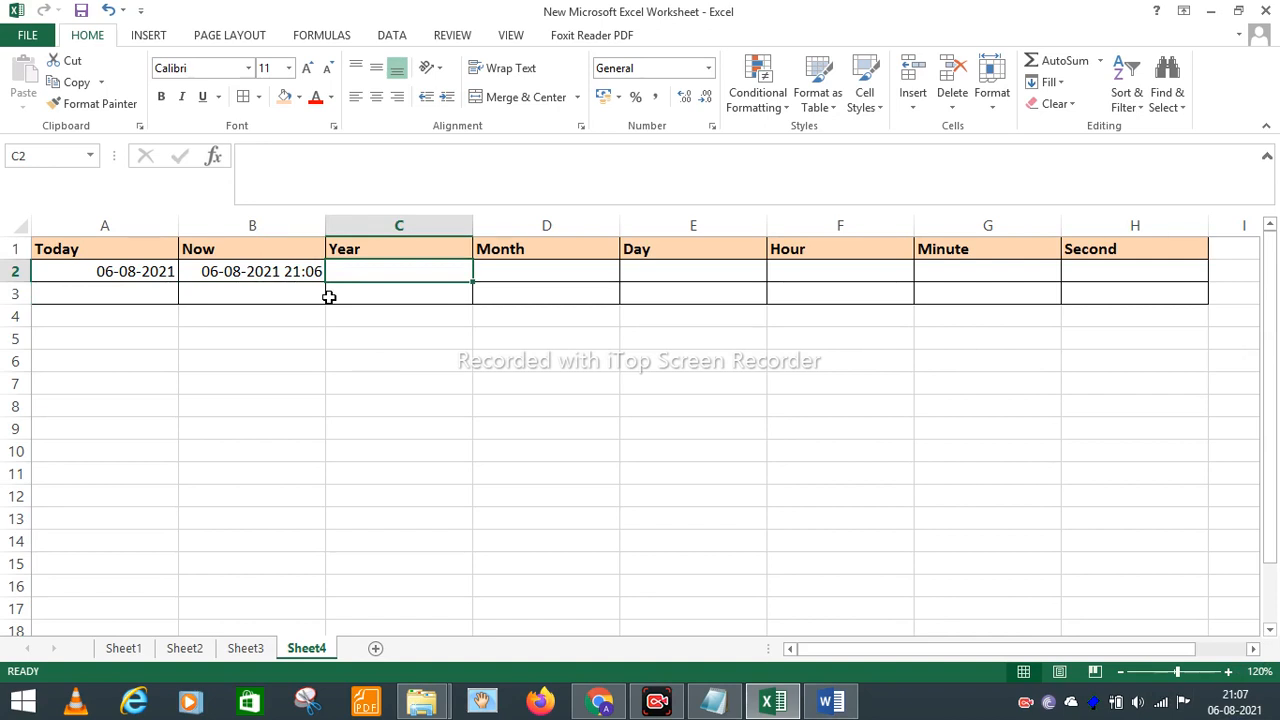
{"action": "left_click", "coordinate": [130, 267]}
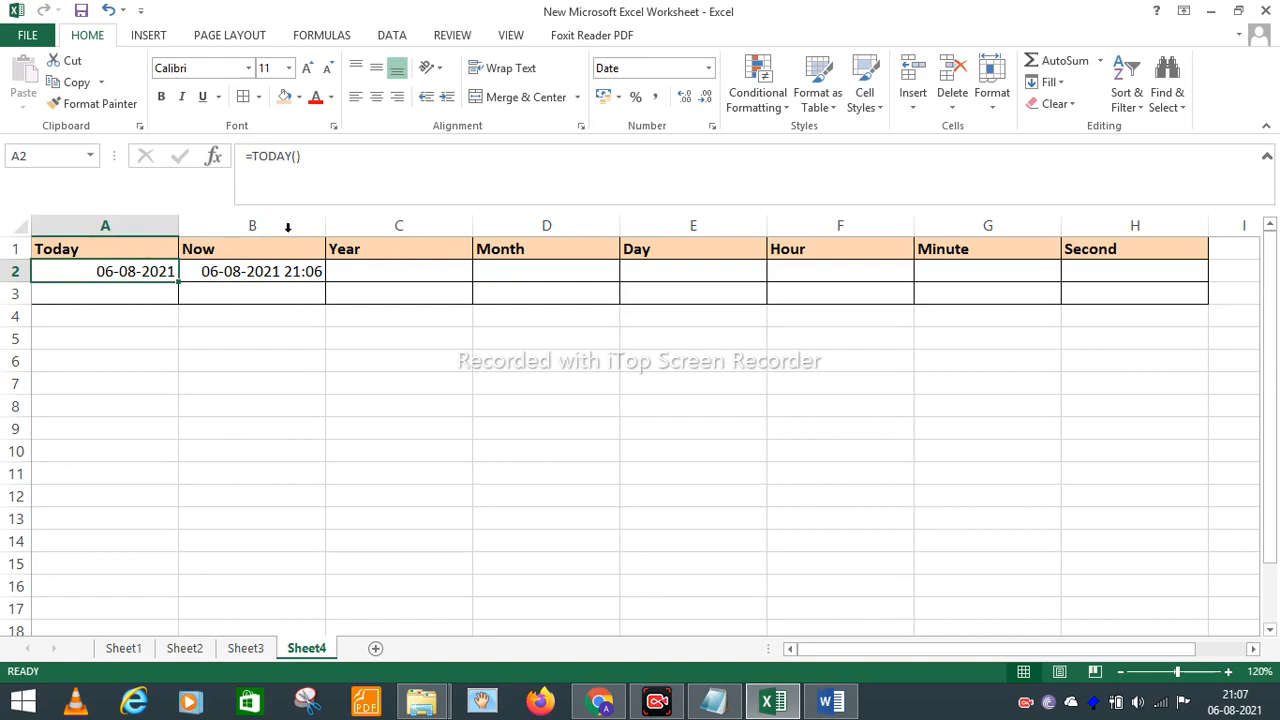
{"action": "left_click", "coordinate": [371, 266]}
{"action": "left_click", "coordinate": [247, 155]}
{"action": "type", "text": "=YEAR("}
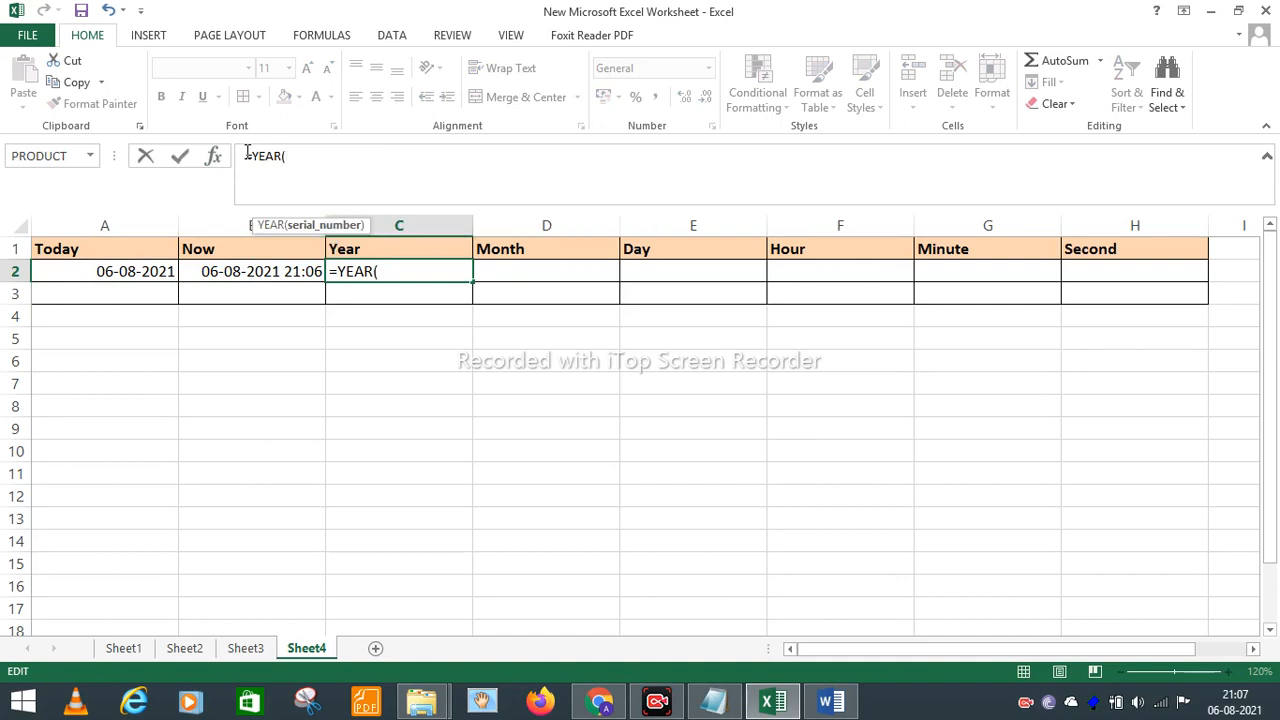
{"action": "left_click", "coordinate": [121, 272]}
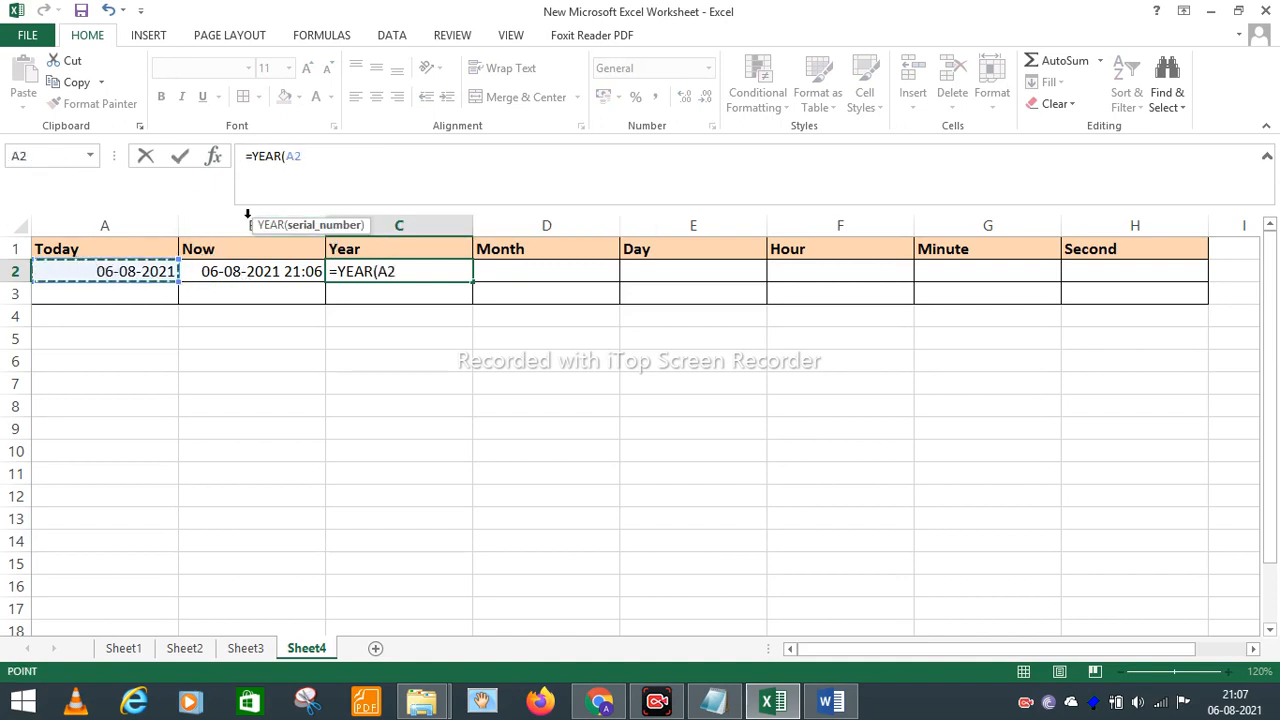
{"action": "left_click", "coordinate": [326, 157]}
{"action": "type", "text": ")"}
{"action": "key", "text": "Return"}
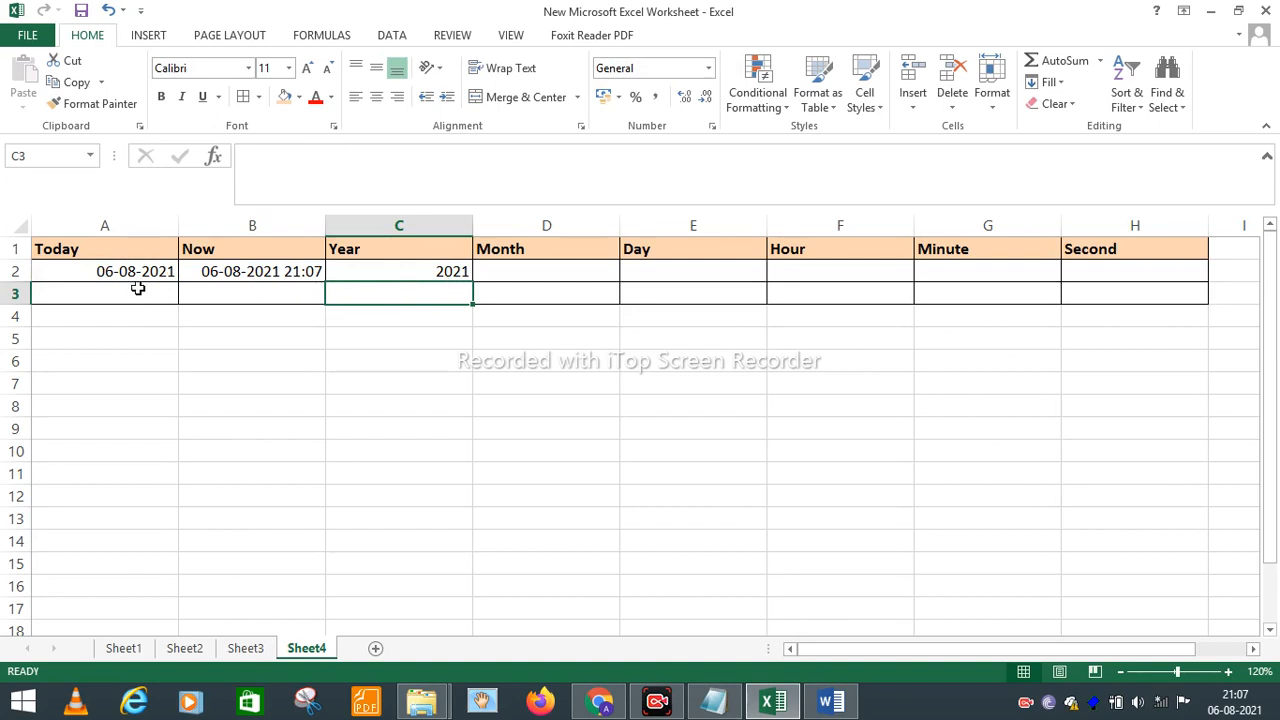
Step: Enter the formula =MONTH(A2) in cell D2 to extract the month from the Today date
{"action": "left_click", "coordinate": [540, 276]}
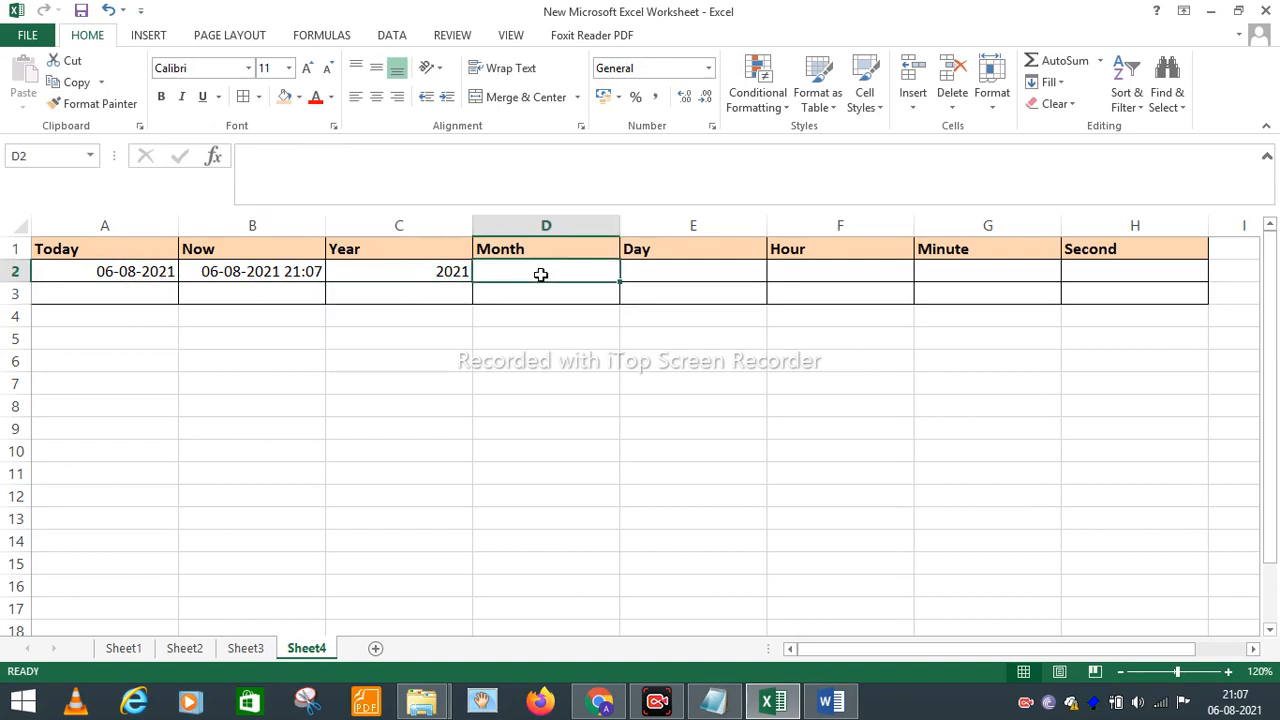
{"action": "left_click", "coordinate": [264, 165]}
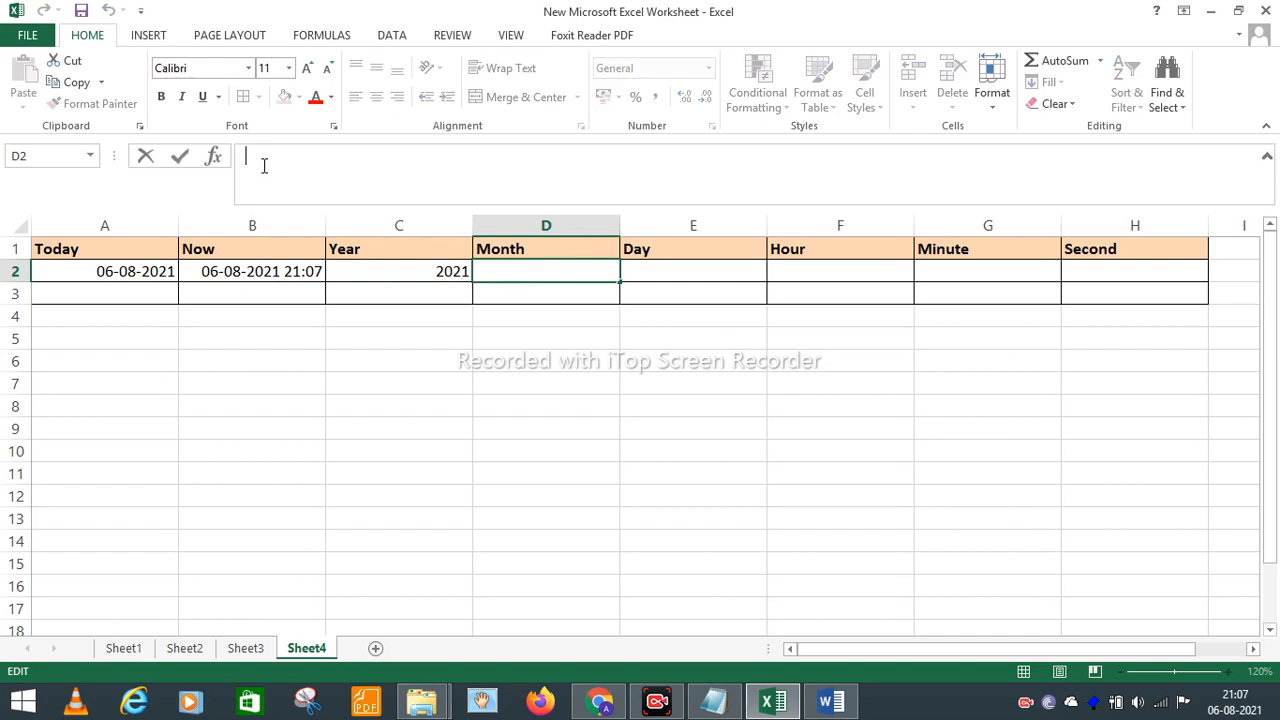
{"action": "type", "text": "="}
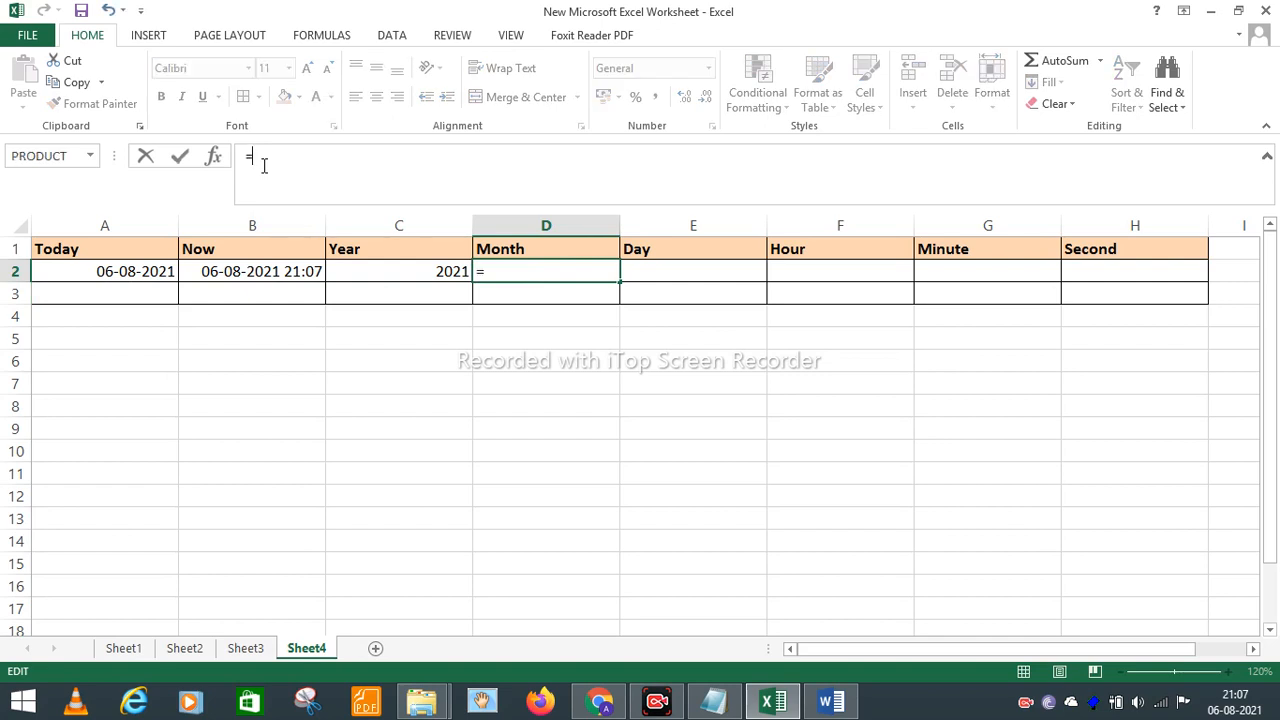
{"action": "type", "text": "MONTH("}
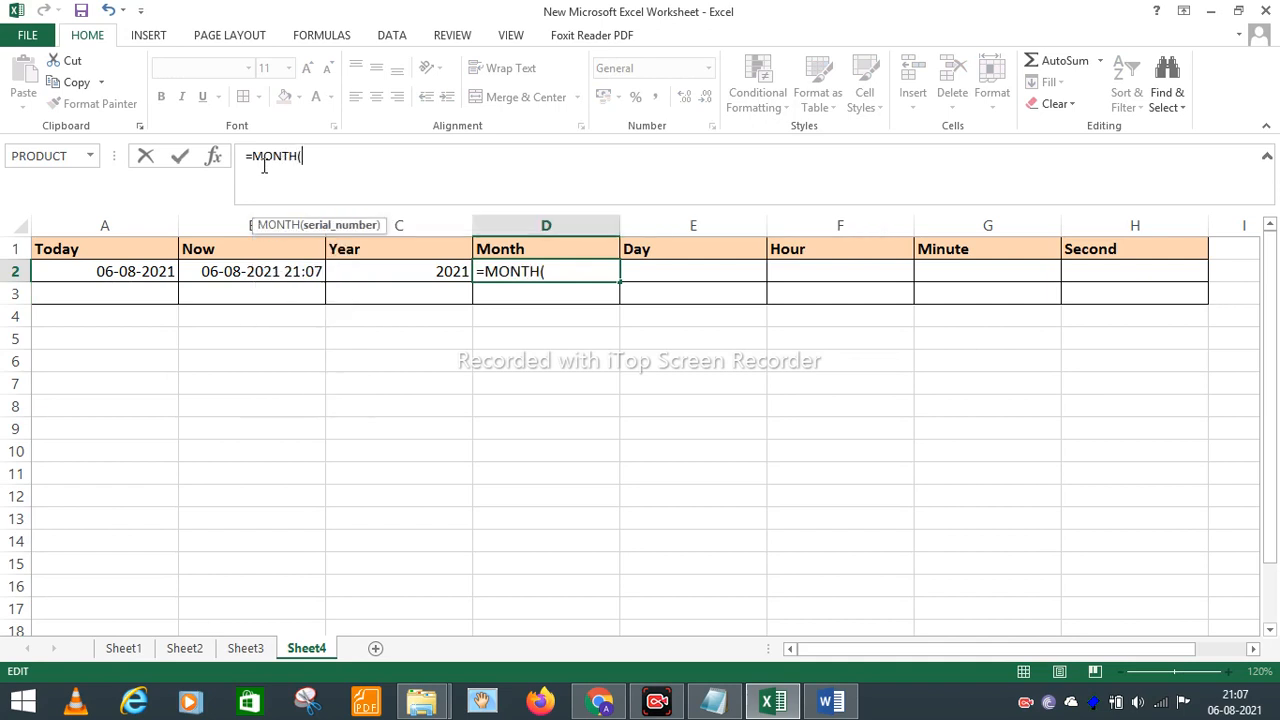
{"action": "left_click", "coordinate": [108, 271]}
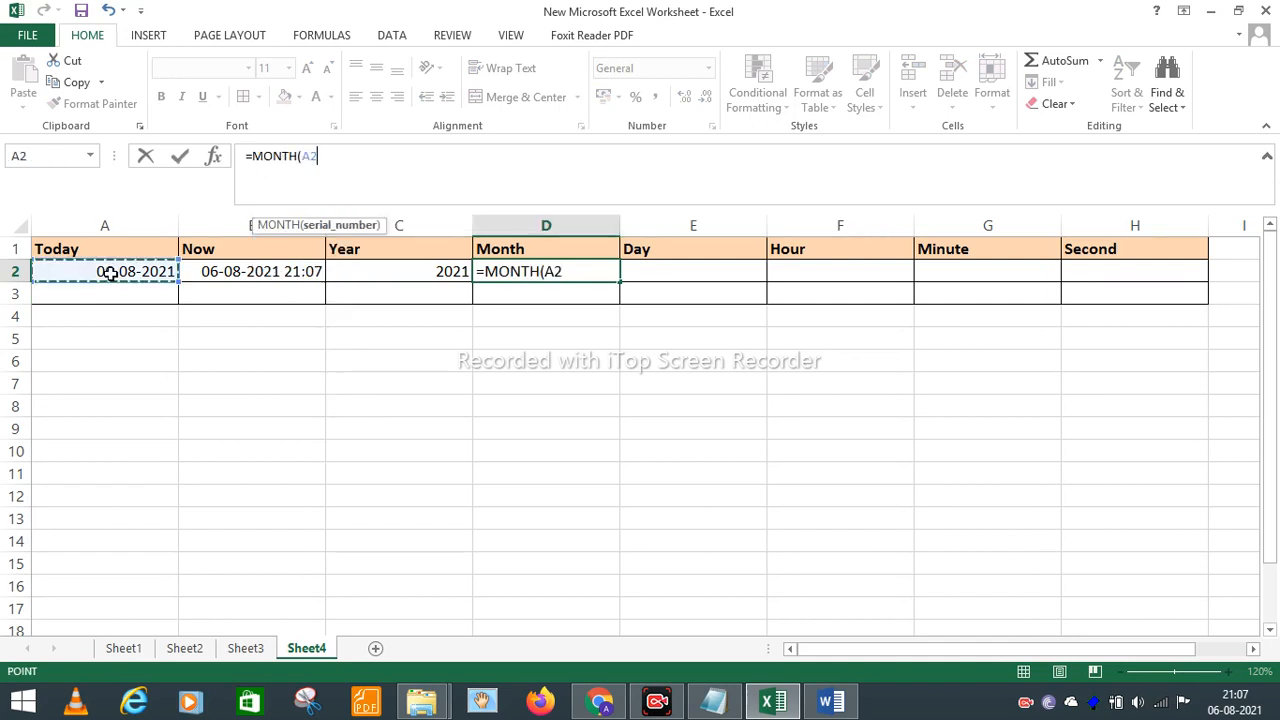
{"action": "type", "text": ")"}
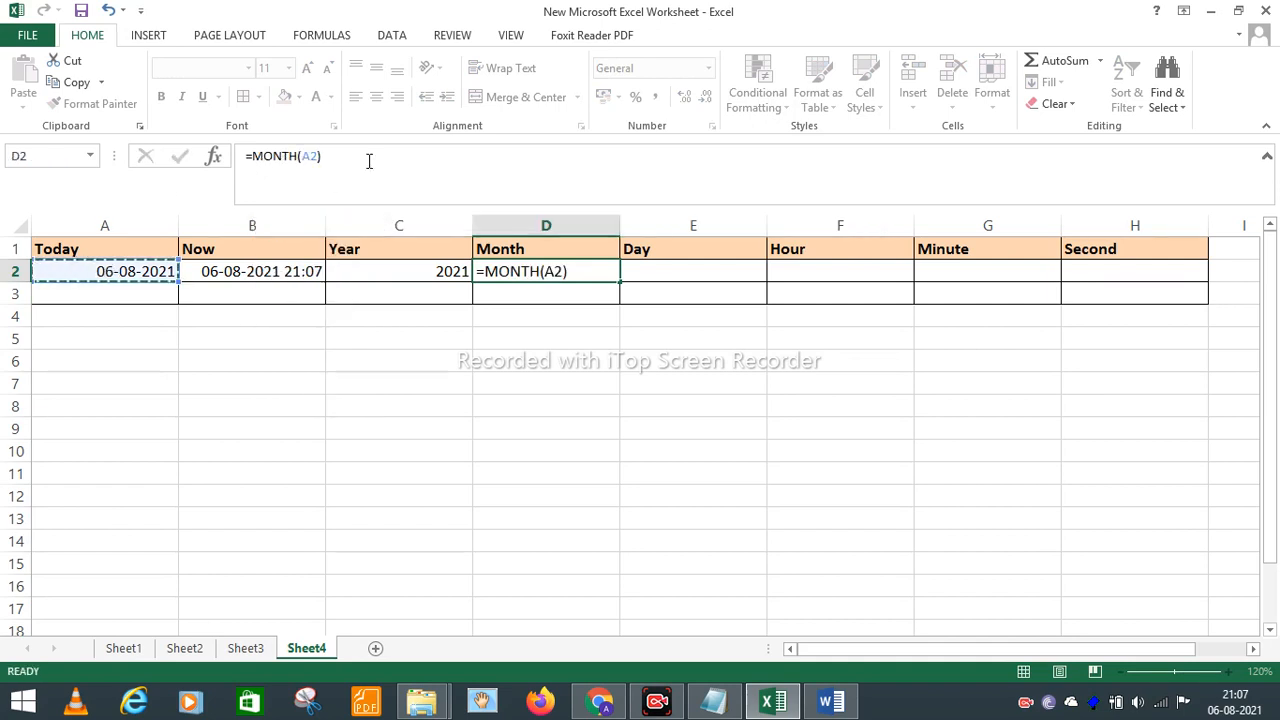
{"action": "key", "text": "Return"}
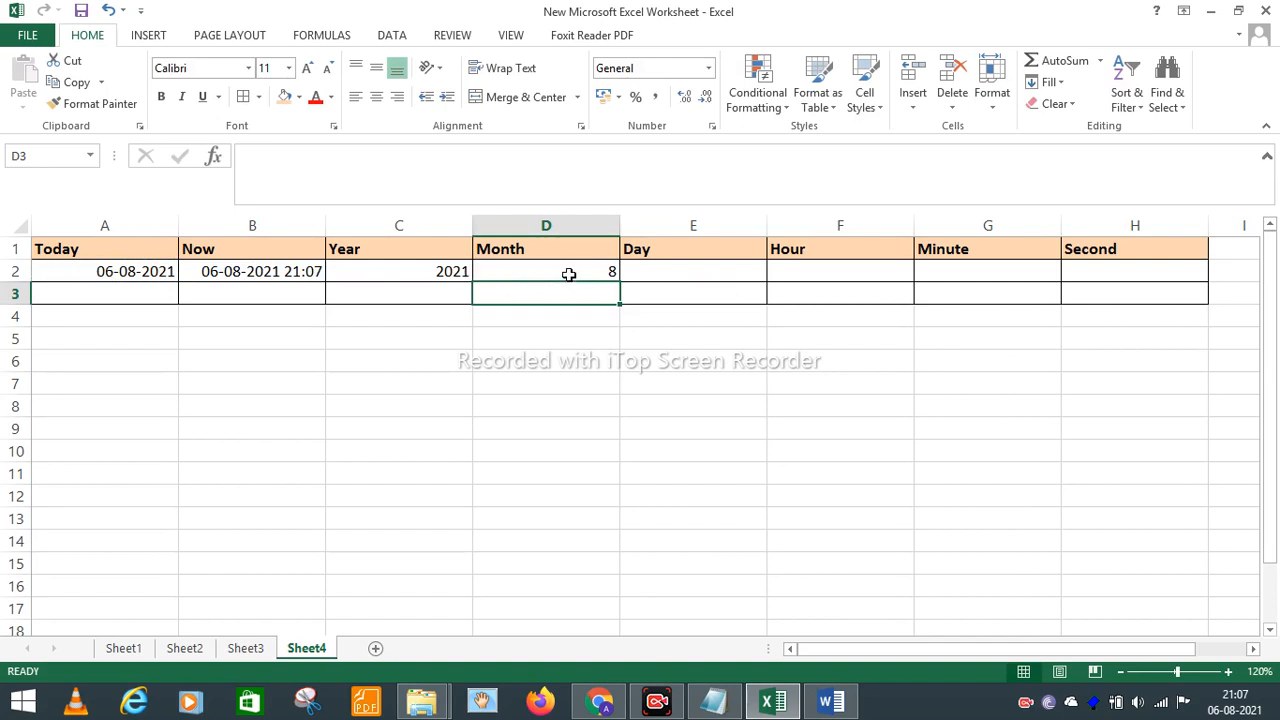
Step: Enter the formula =DAY(A2) in cell E2 to extract the day from the Today date
{"action": "left_click", "coordinate": [640, 272]}
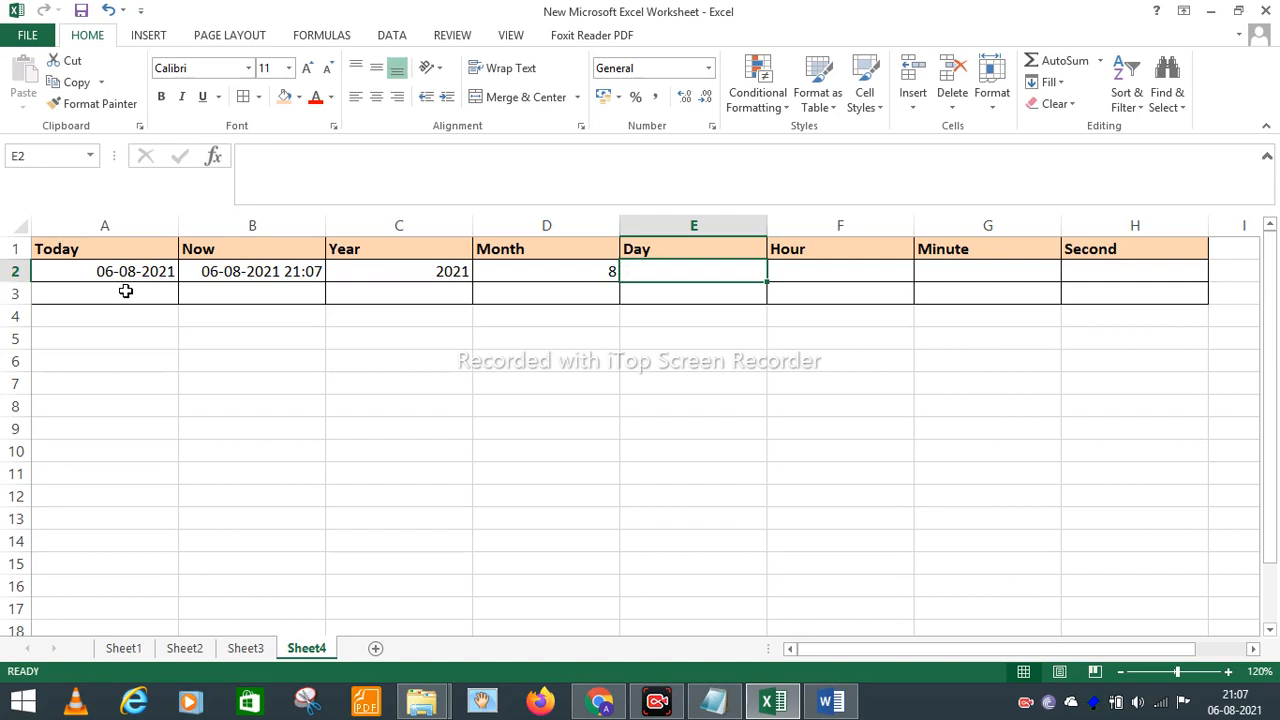
{"action": "left_click", "coordinate": [270, 163]}
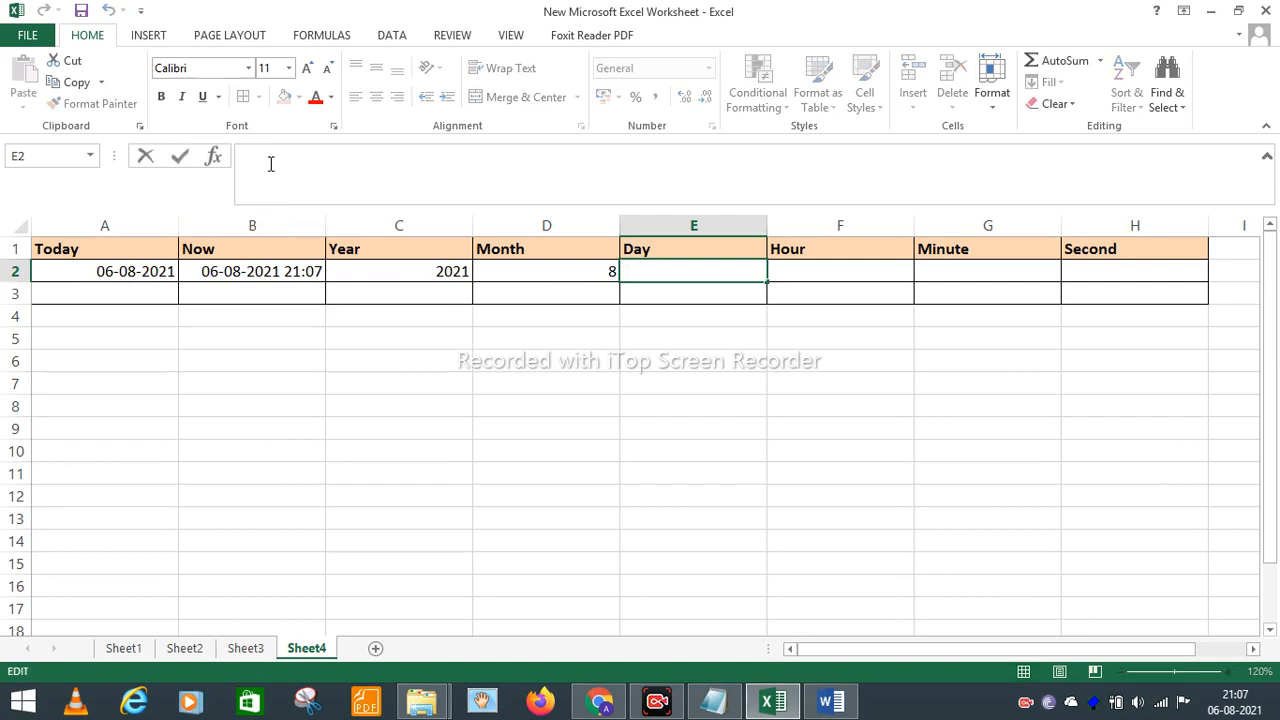
{"action": "type", "text": "="}
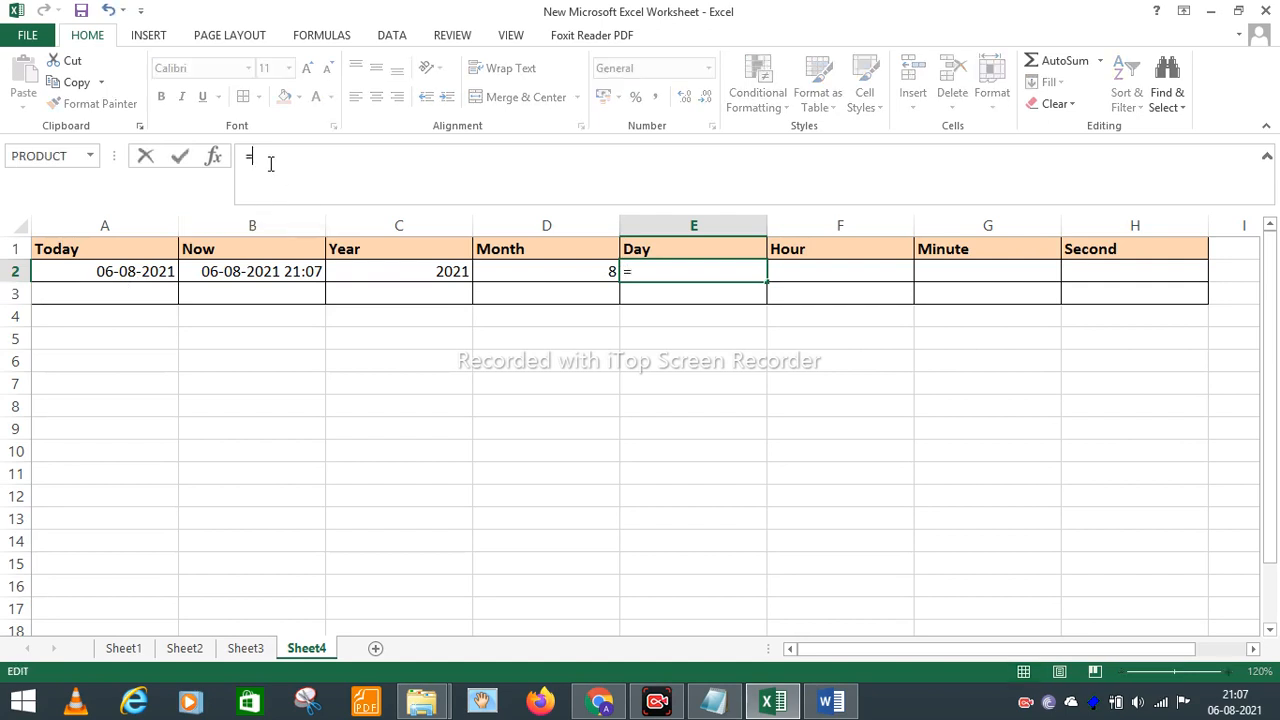
{"action": "type", "text": "DAY("}
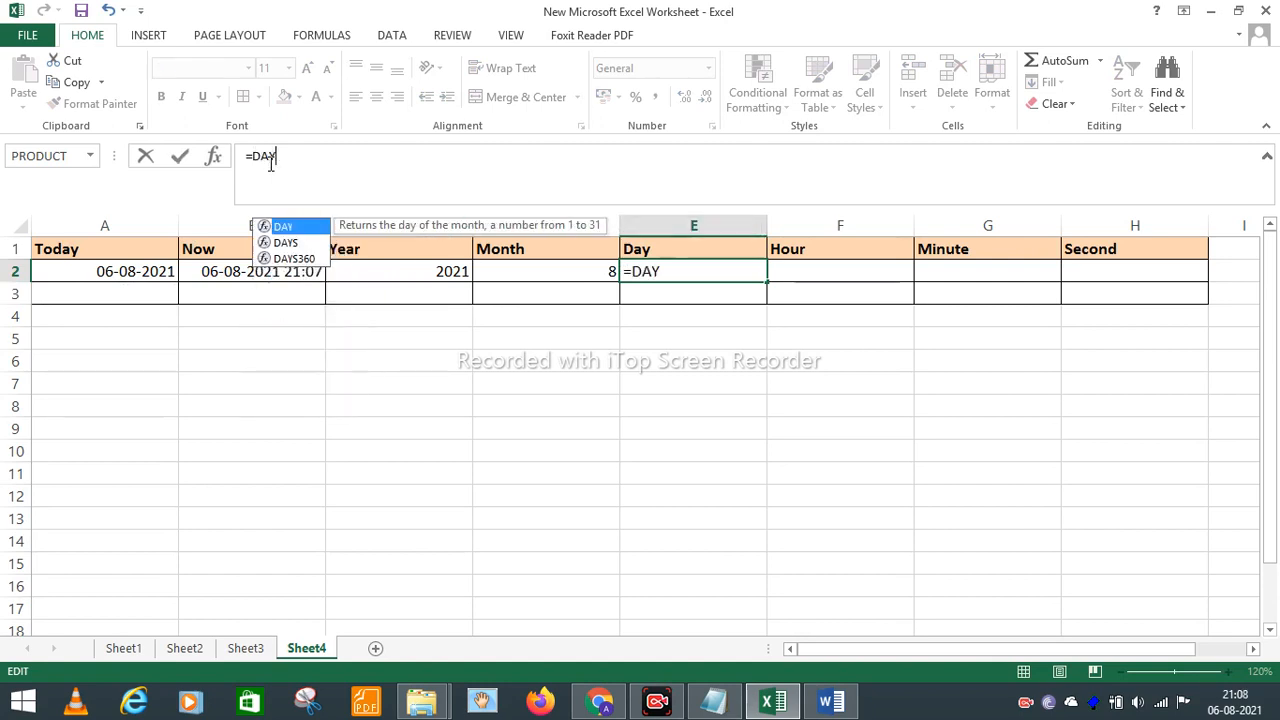
{"action": "left_click", "coordinate": [100, 267]}
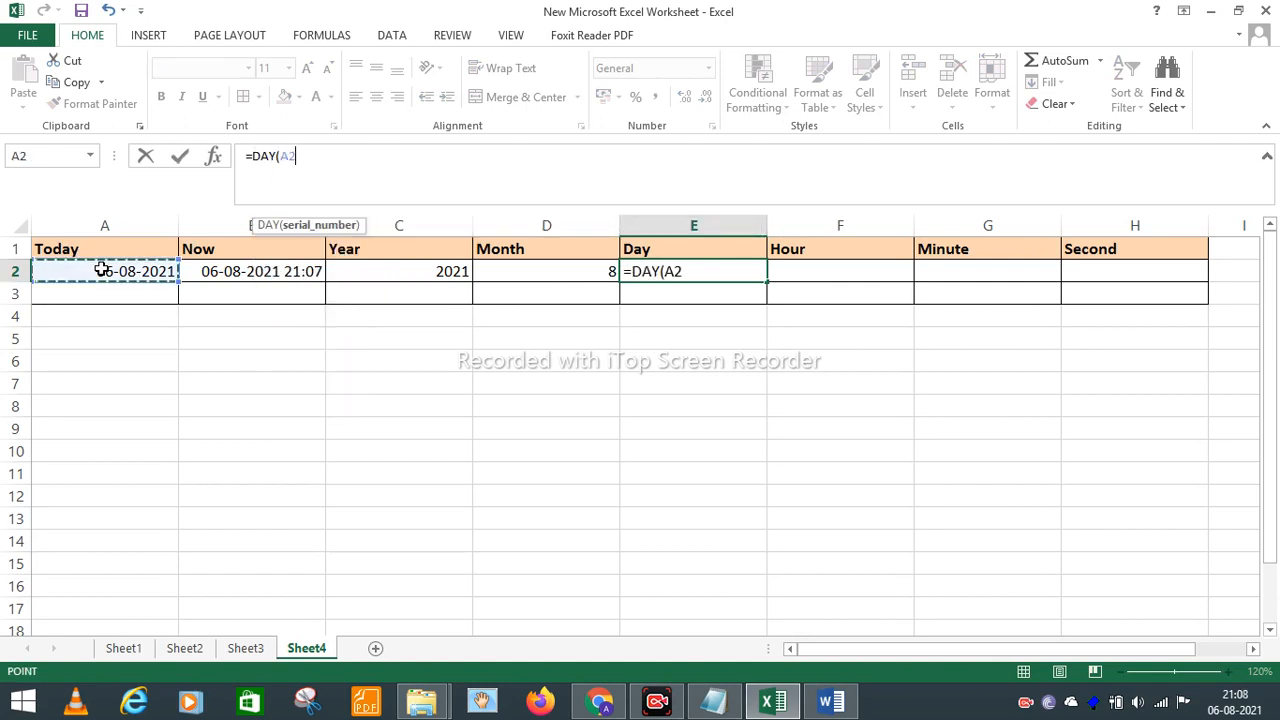
{"action": "type", "text": ")"}
{"action": "key", "text": "Return"}
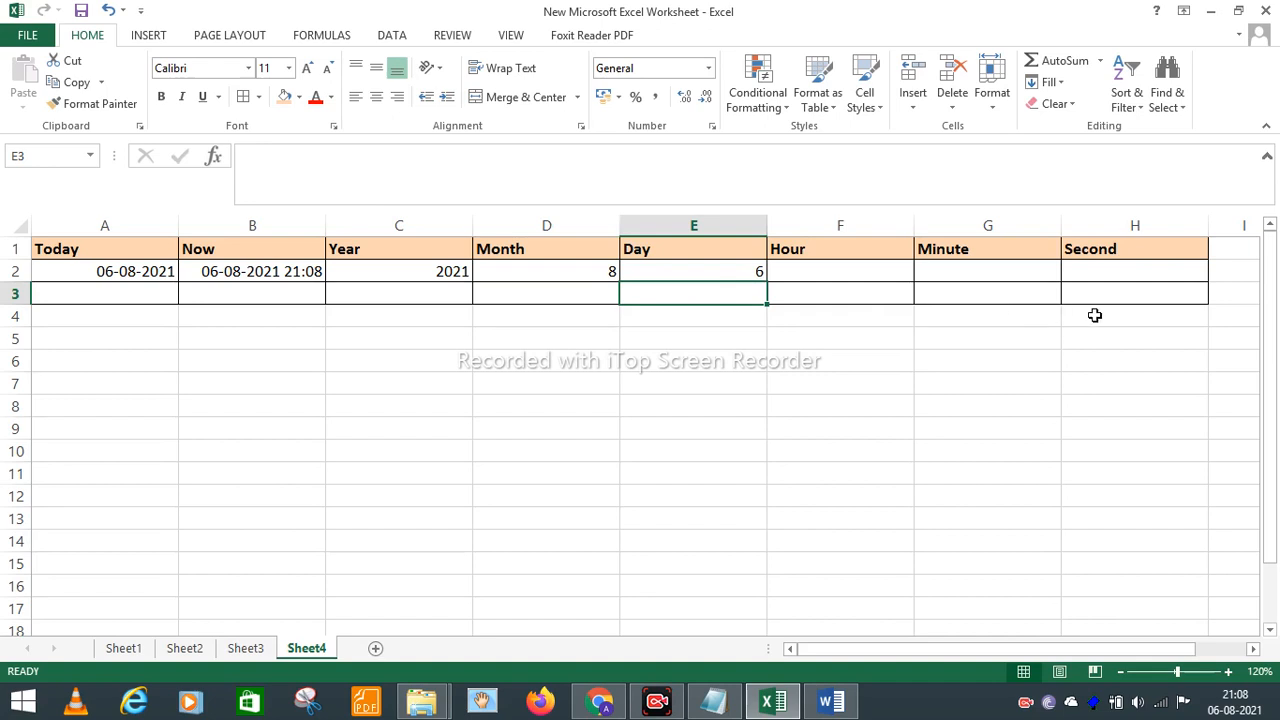
Step: Enter the formula =HOUR(B2) in cell F2 to extract the hour from the Now date and time
{"action": "left_click", "coordinate": [262, 274]}
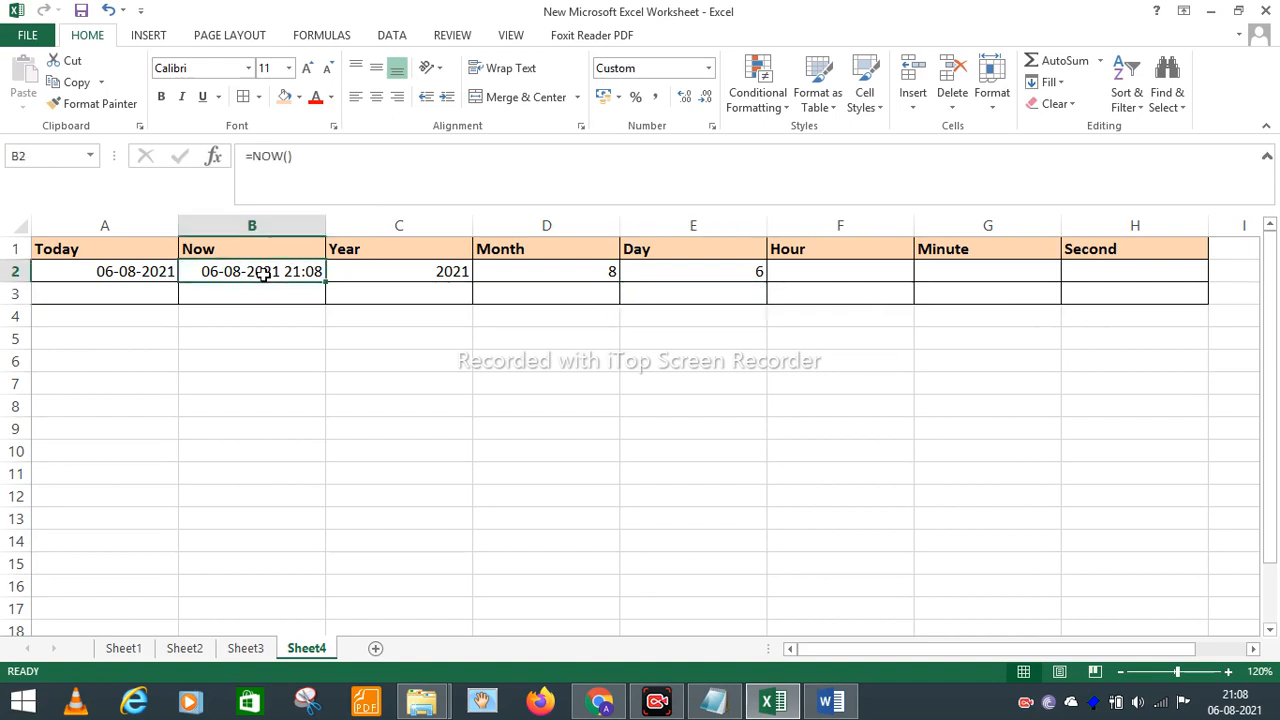
{"action": "left_click", "coordinate": [775, 267]}
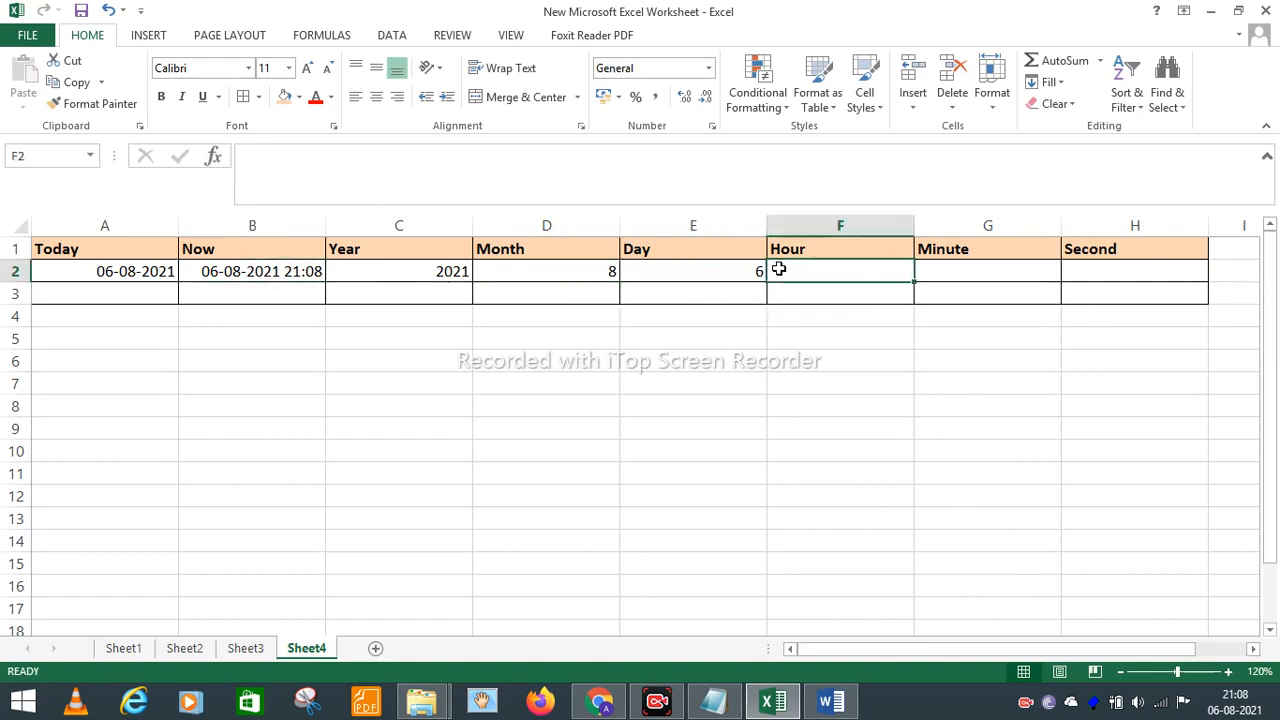
{"action": "left_click", "coordinate": [304, 158]}
{"action": "type", "text": "=H"}
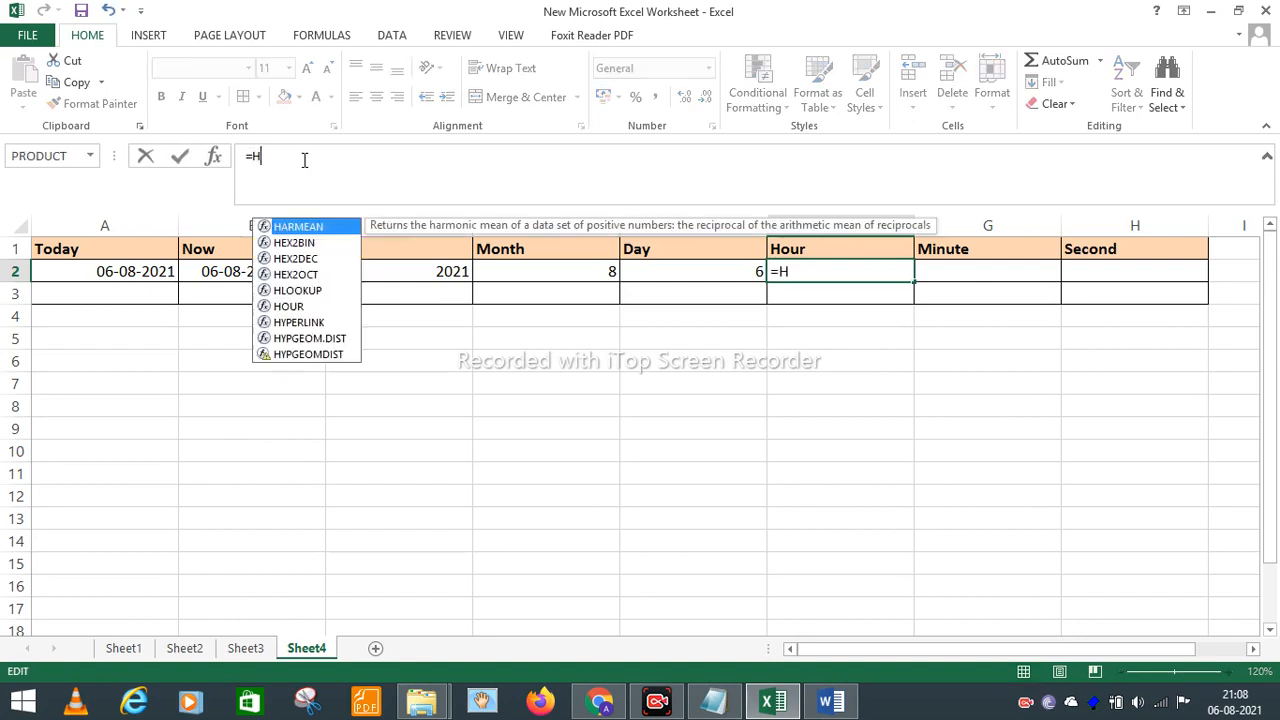
{"action": "type", "text": "OUR("}
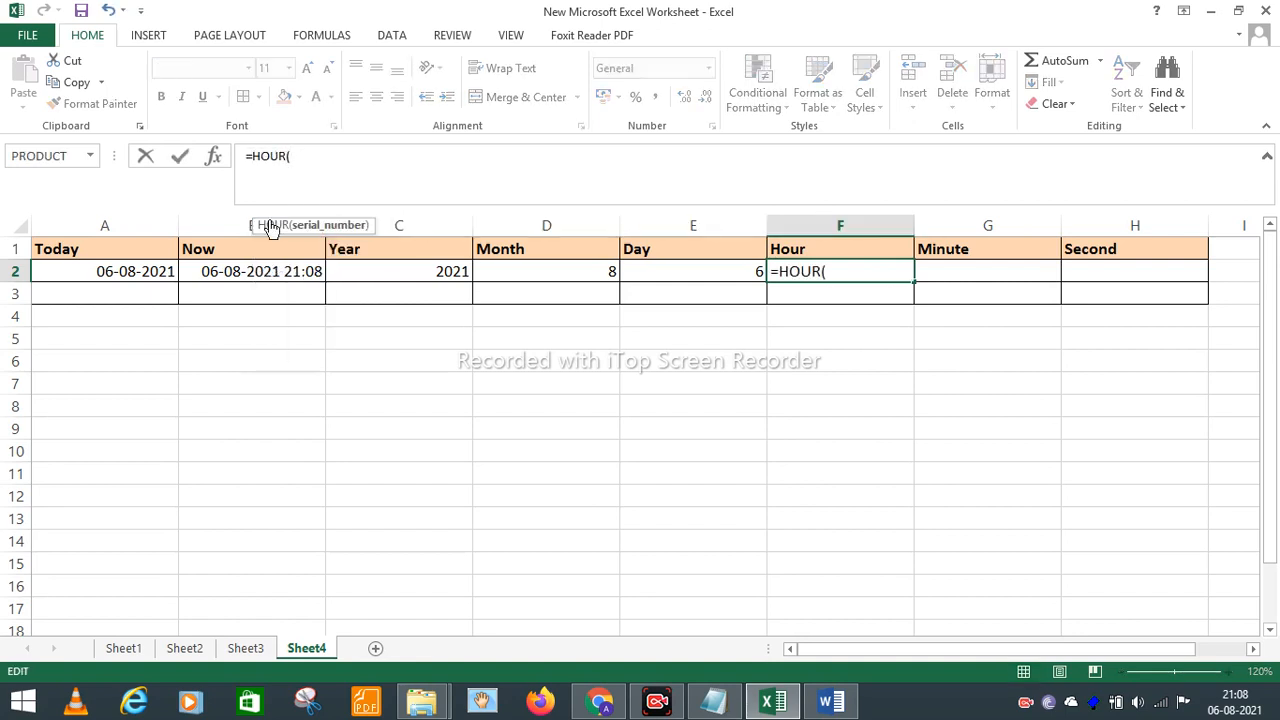
{"action": "left_click", "coordinate": [244, 268]}
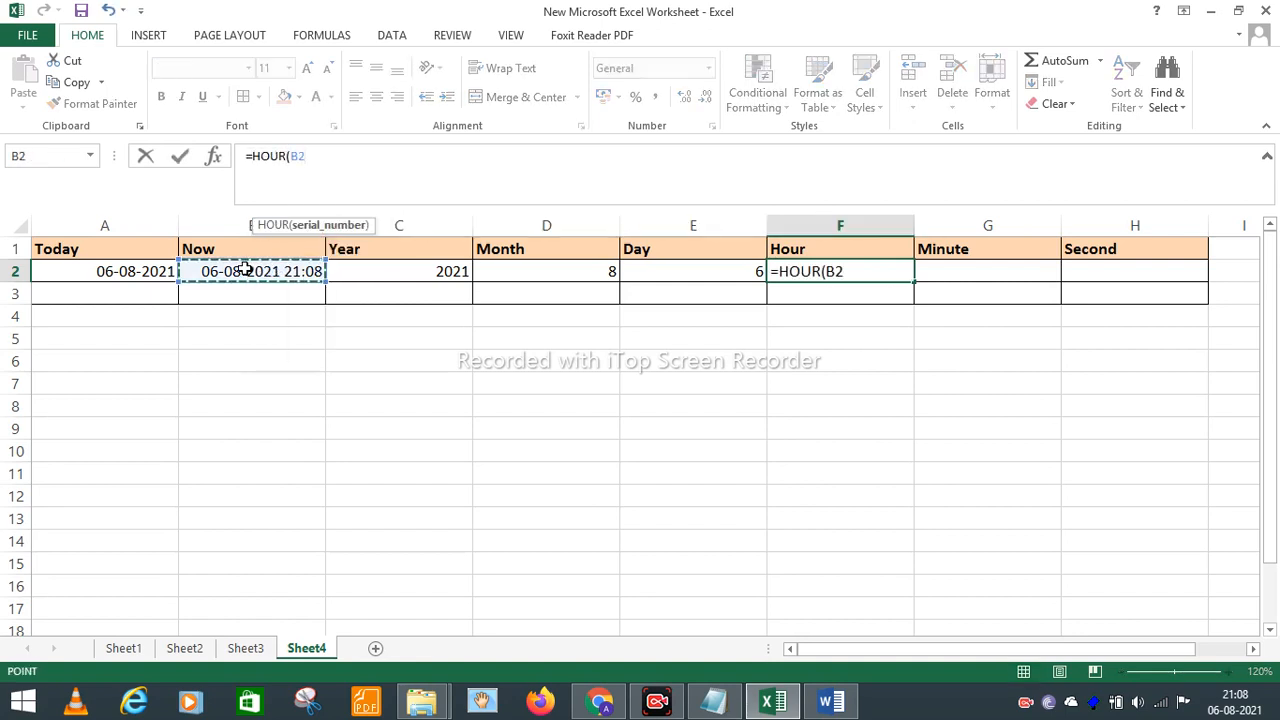
{"action": "type", "text": ")"}
{"action": "key", "text": "Return"}
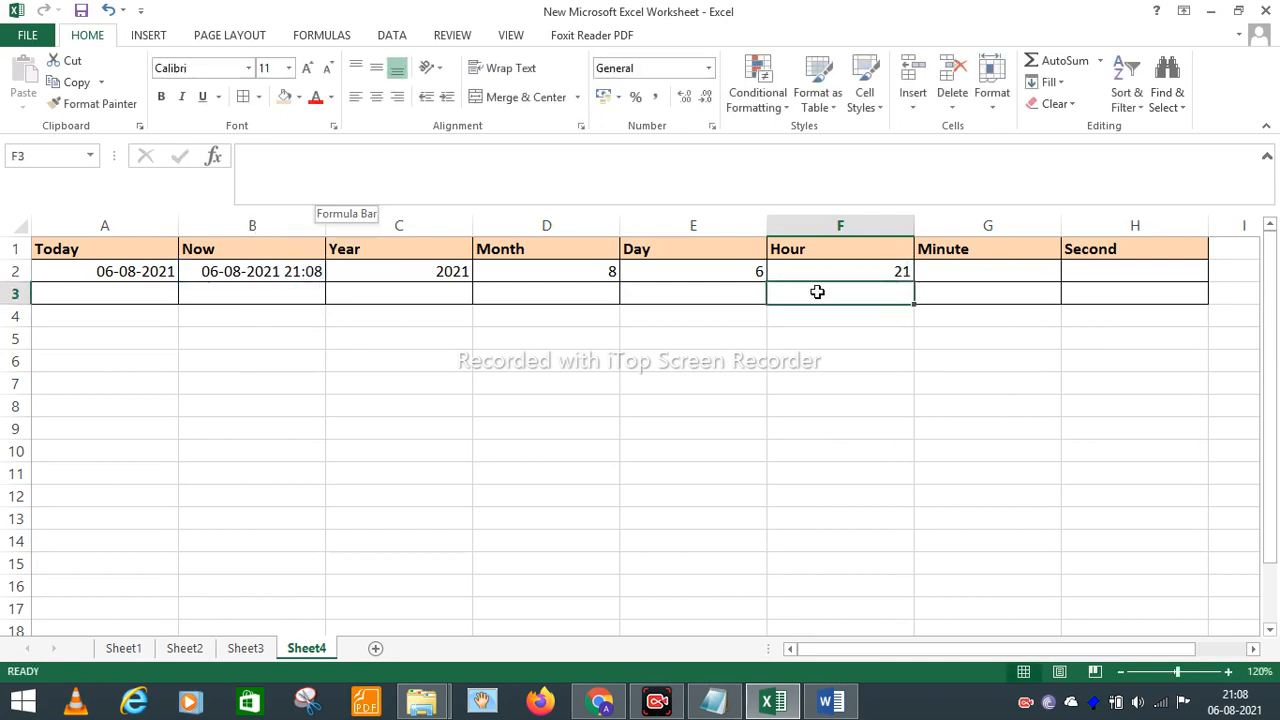
Step: Enter the formula =MINUTE(B2) in cell G2 to extract the minute from the Now date and time
{"action": "left_click", "coordinate": [924, 270]}
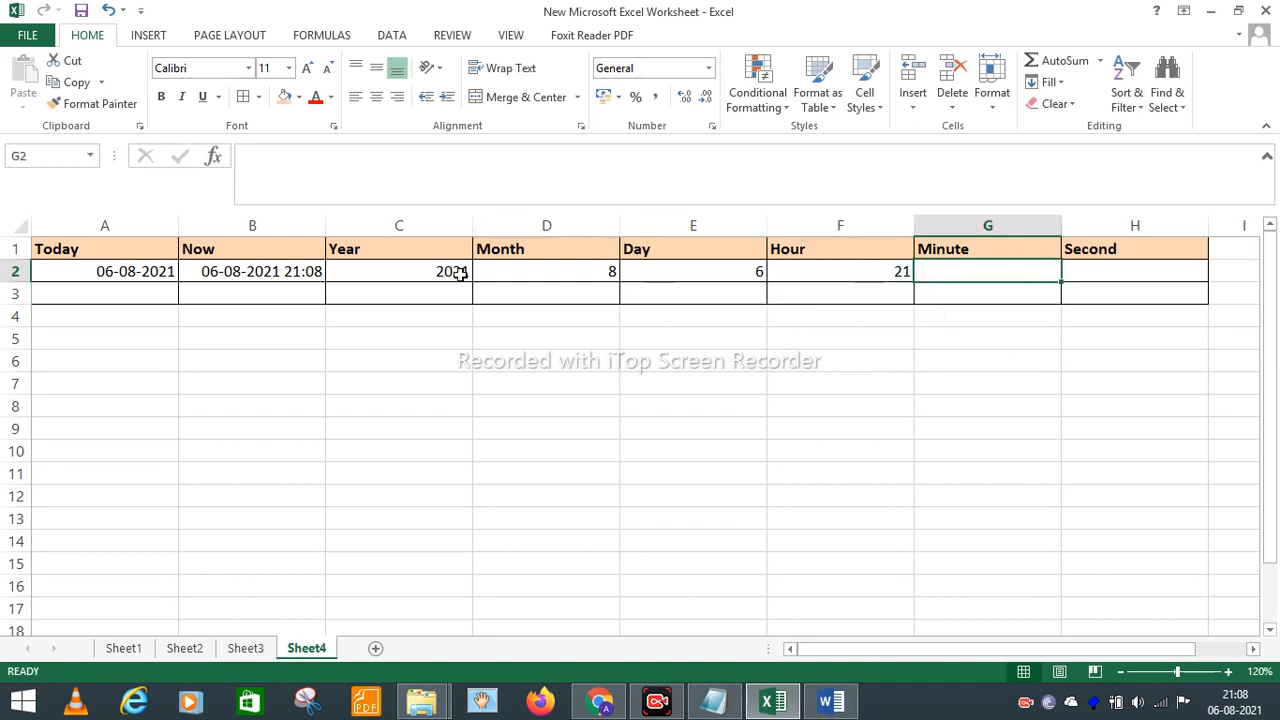
{"action": "left_click", "coordinate": [259, 266]}
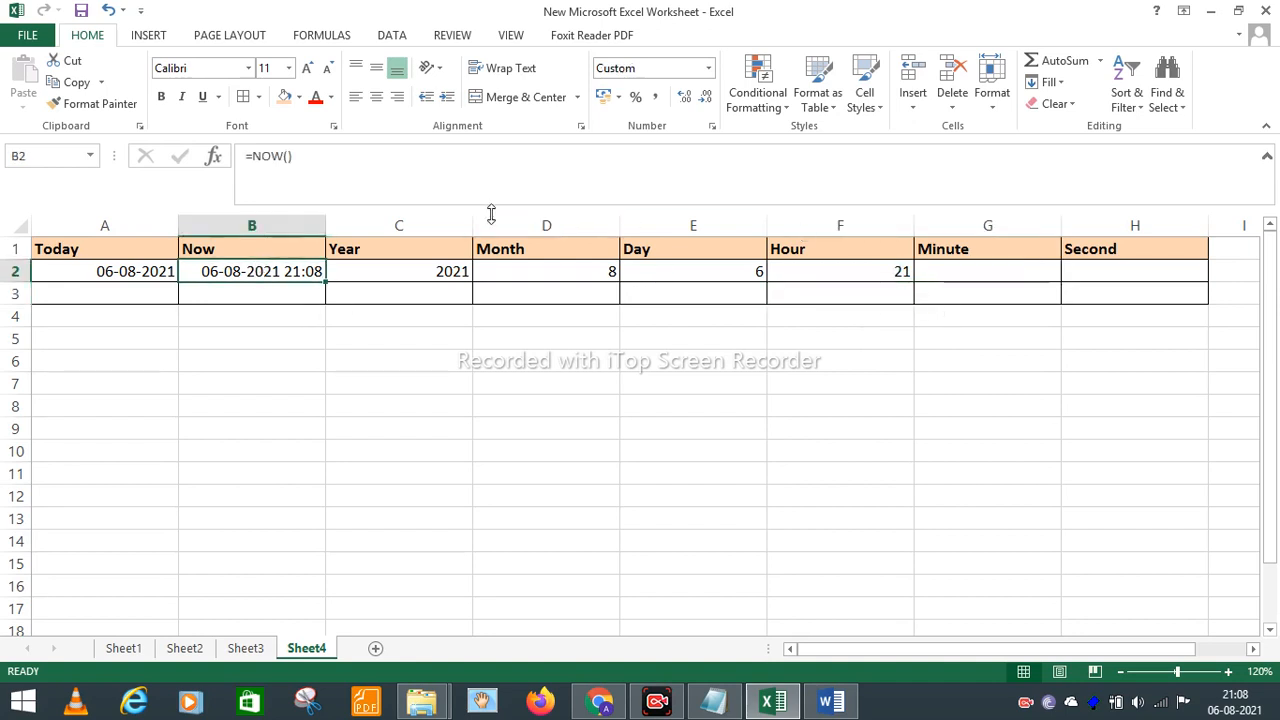
{"action": "left_click", "coordinate": [930, 277]}
{"action": "left_click", "coordinate": [314, 158]}
{"action": "type", "text": "="}
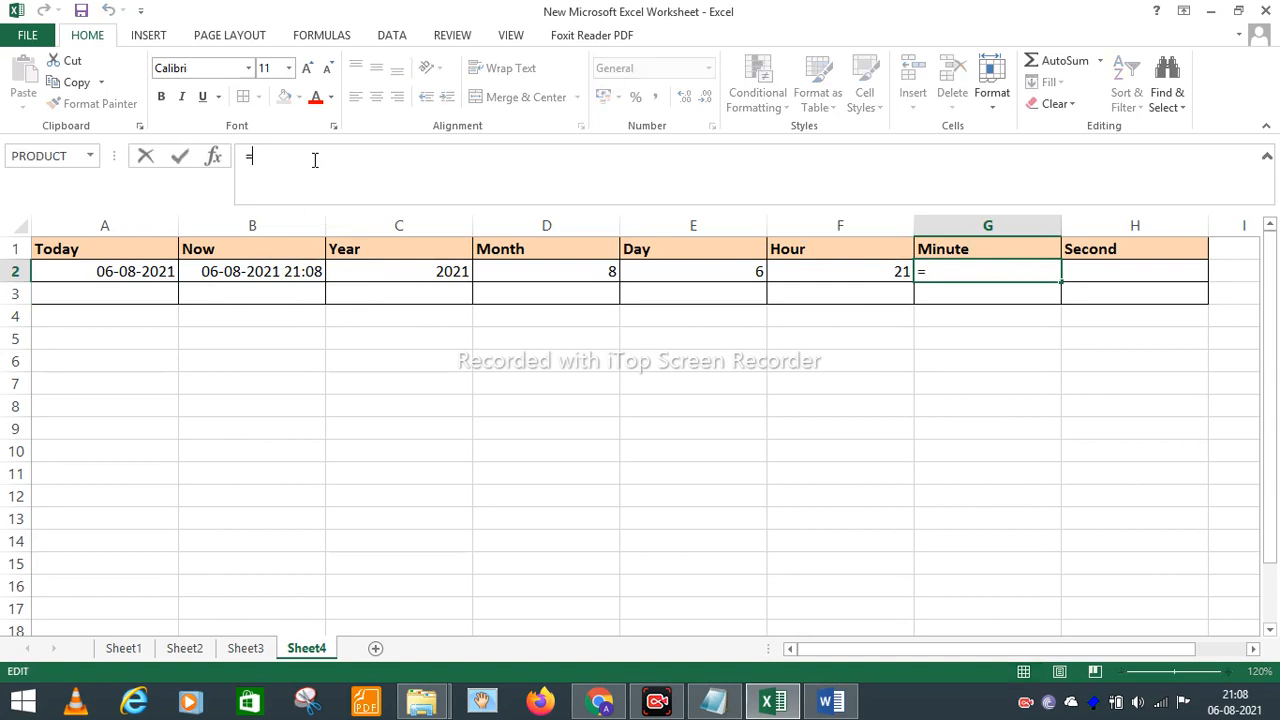
{"action": "type", "text": "MINTU"}
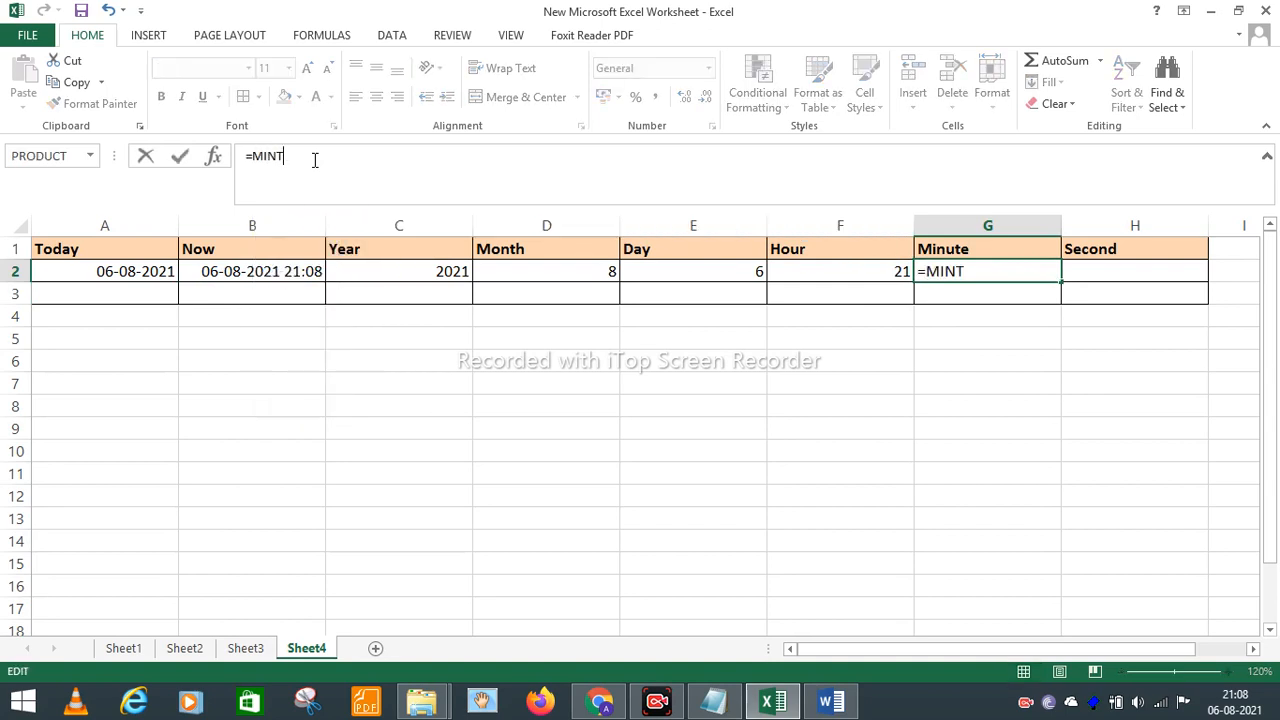
{"action": "key", "text": "BackSpace"}
{"action": "key", "text": "BackSpace"}
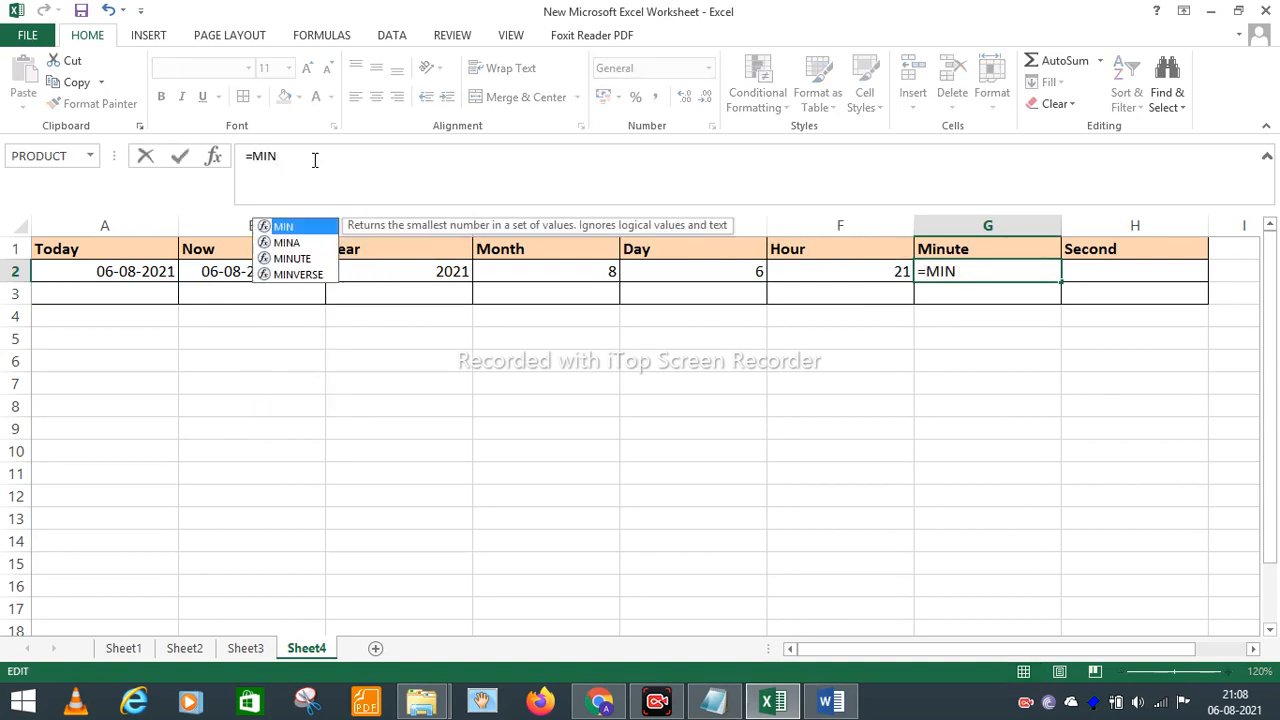
{"action": "type", "text": "UTE("}
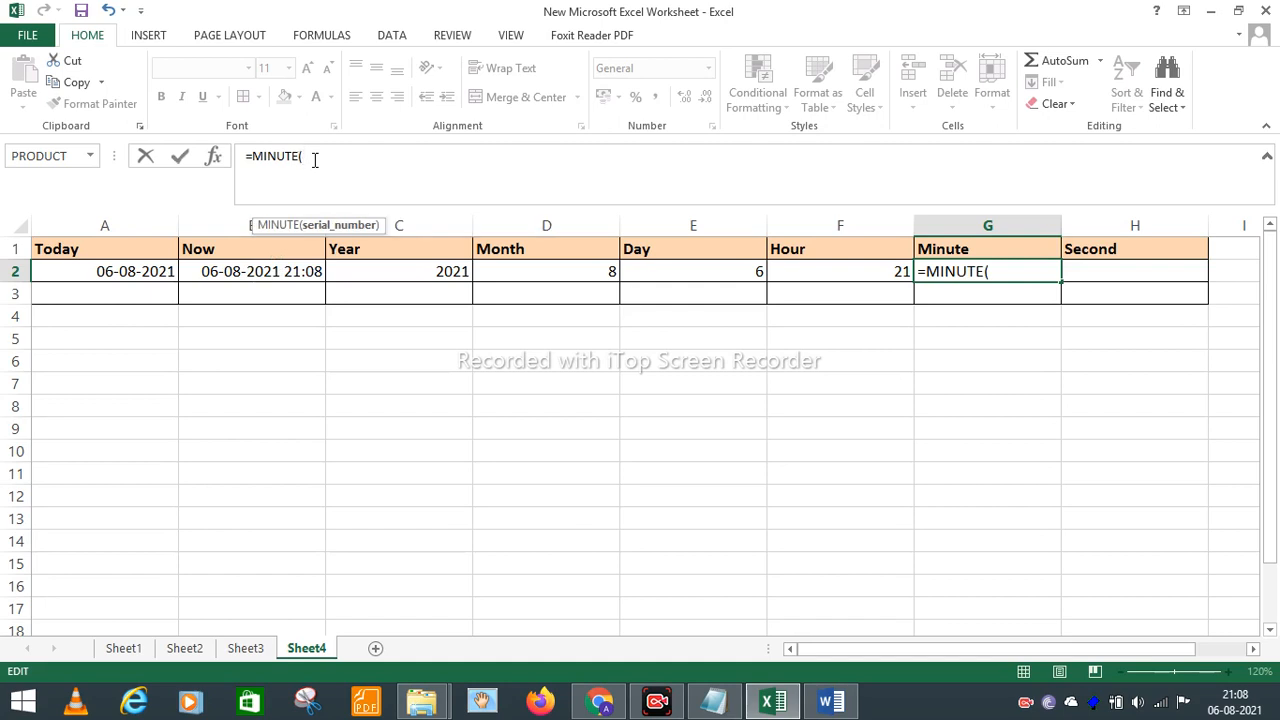
{"action": "left_click", "coordinate": [240, 266]}
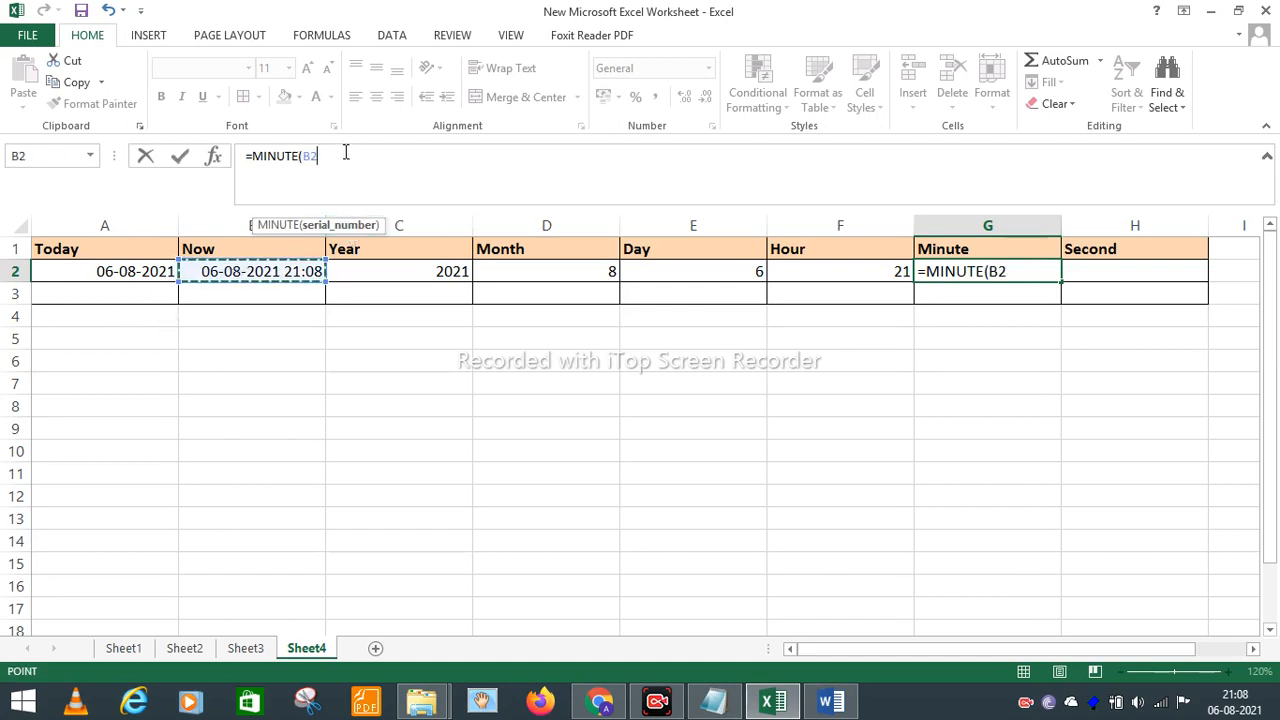
{"action": "type", "text": ")"}
{"action": "key", "text": "Return"}
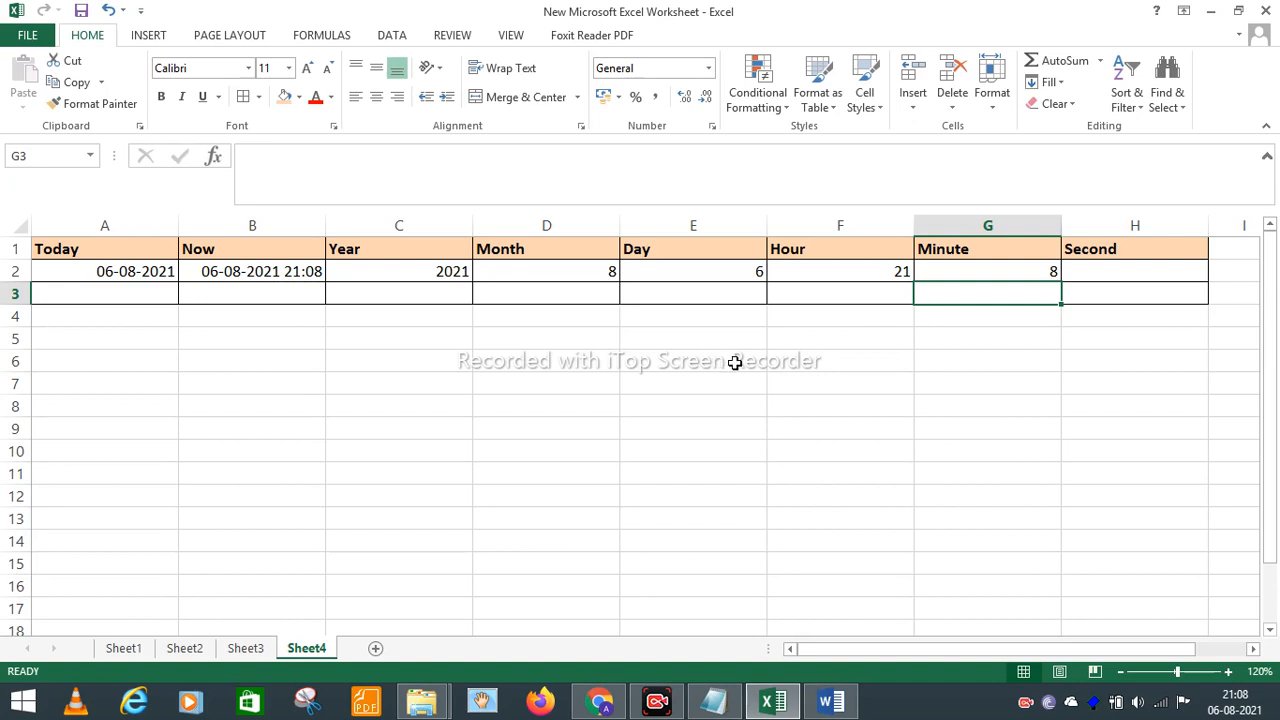
{"action": "left_click", "coordinate": [1019, 276]}
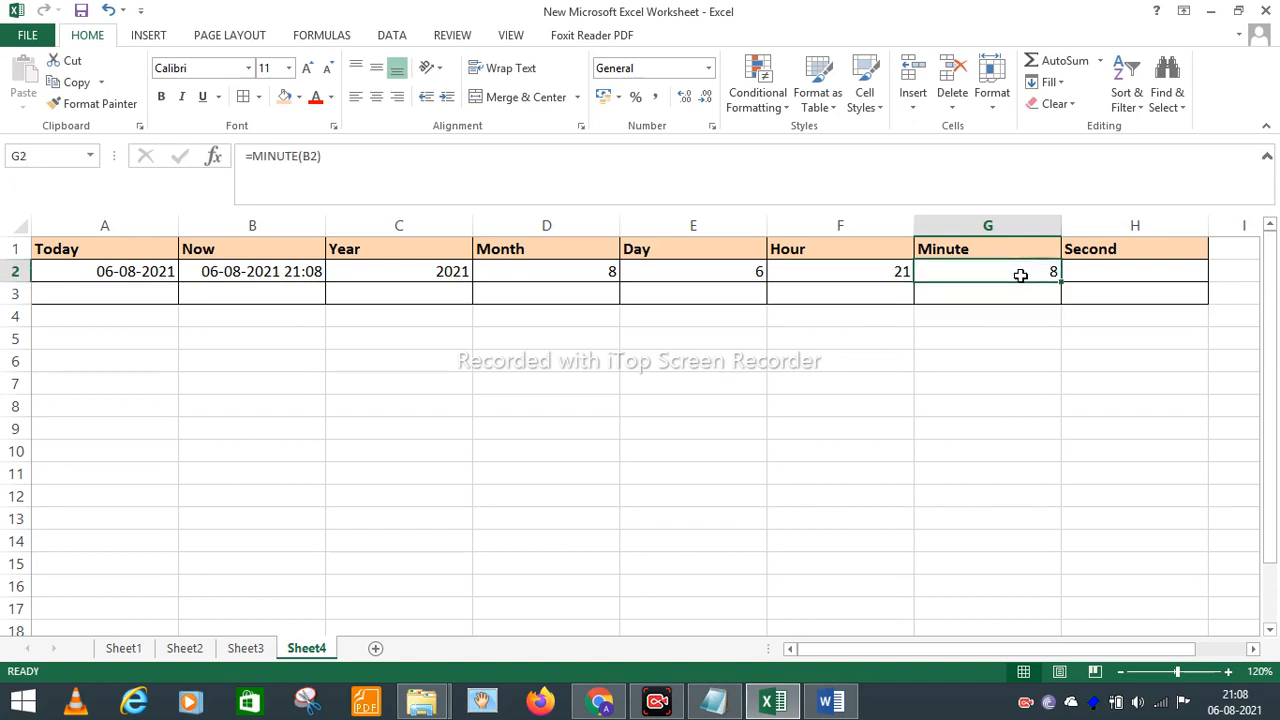
Step: Enter the formula =SECOND(B2) in cell H2 to extract the second from the Now date and time
{"action": "left_click", "coordinate": [1104, 275]}
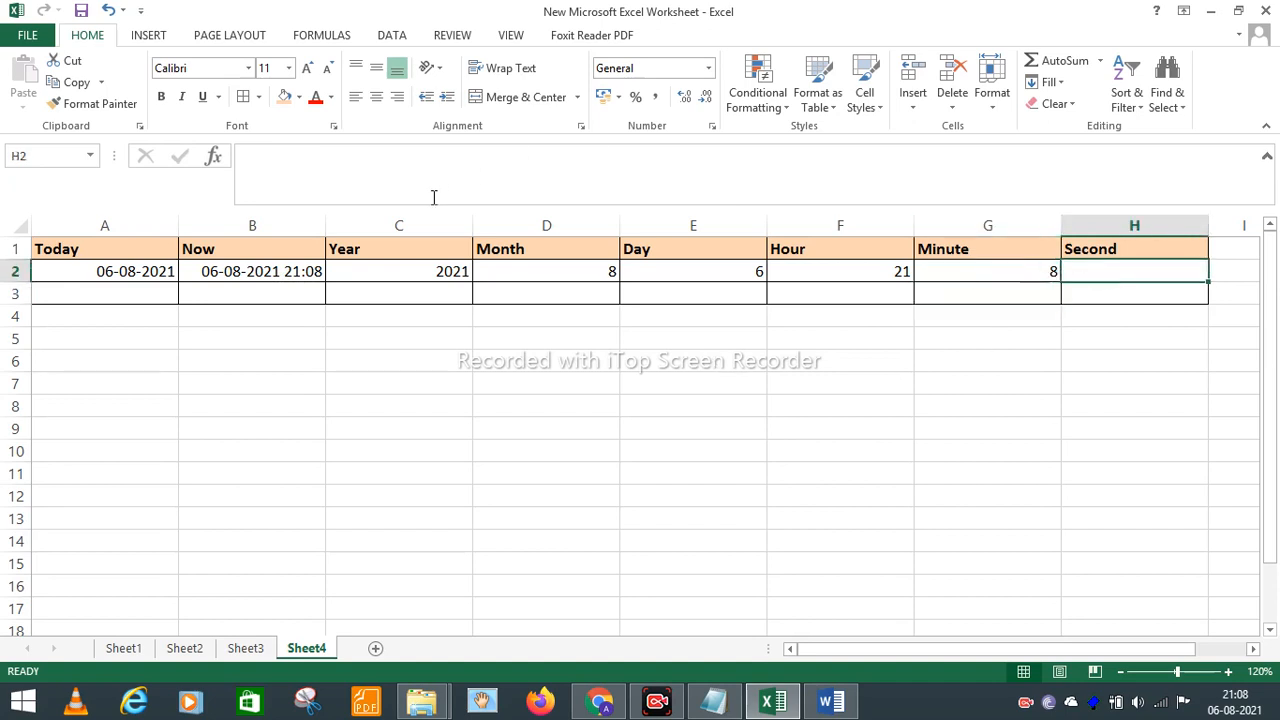
{"action": "left_click", "coordinate": [273, 157]}
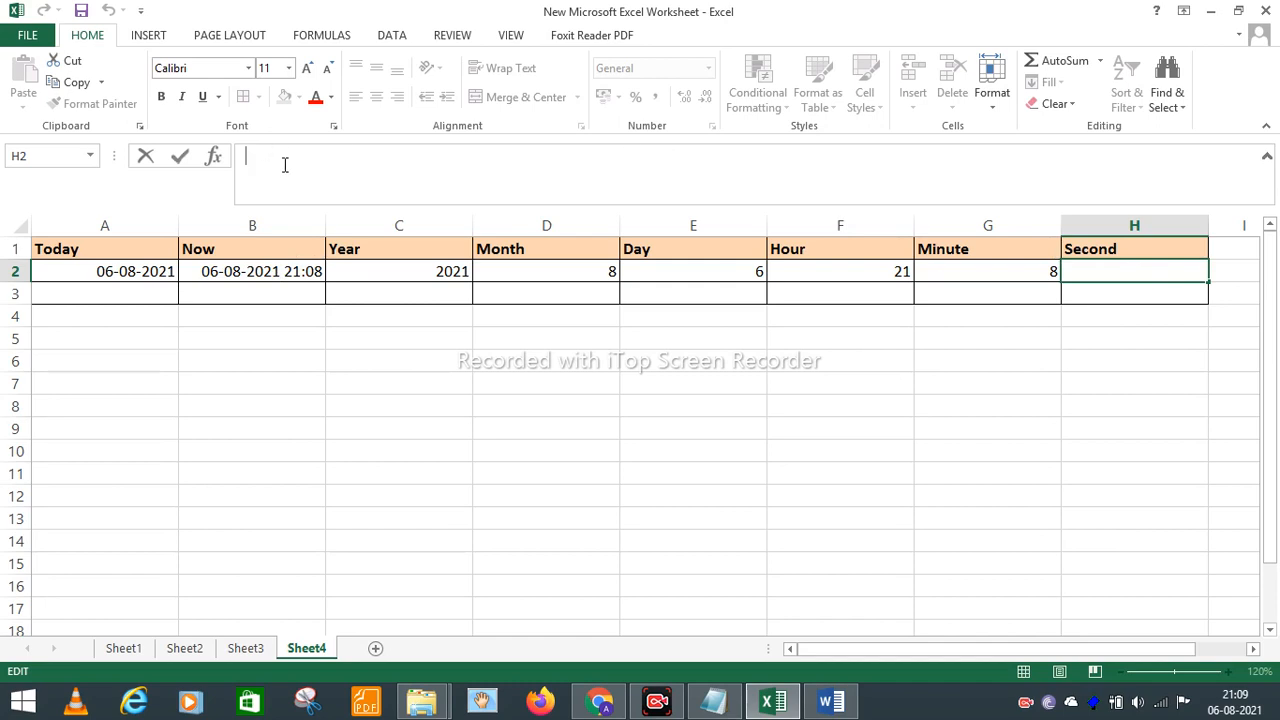
{"action": "type", "text": "=SECOND"}
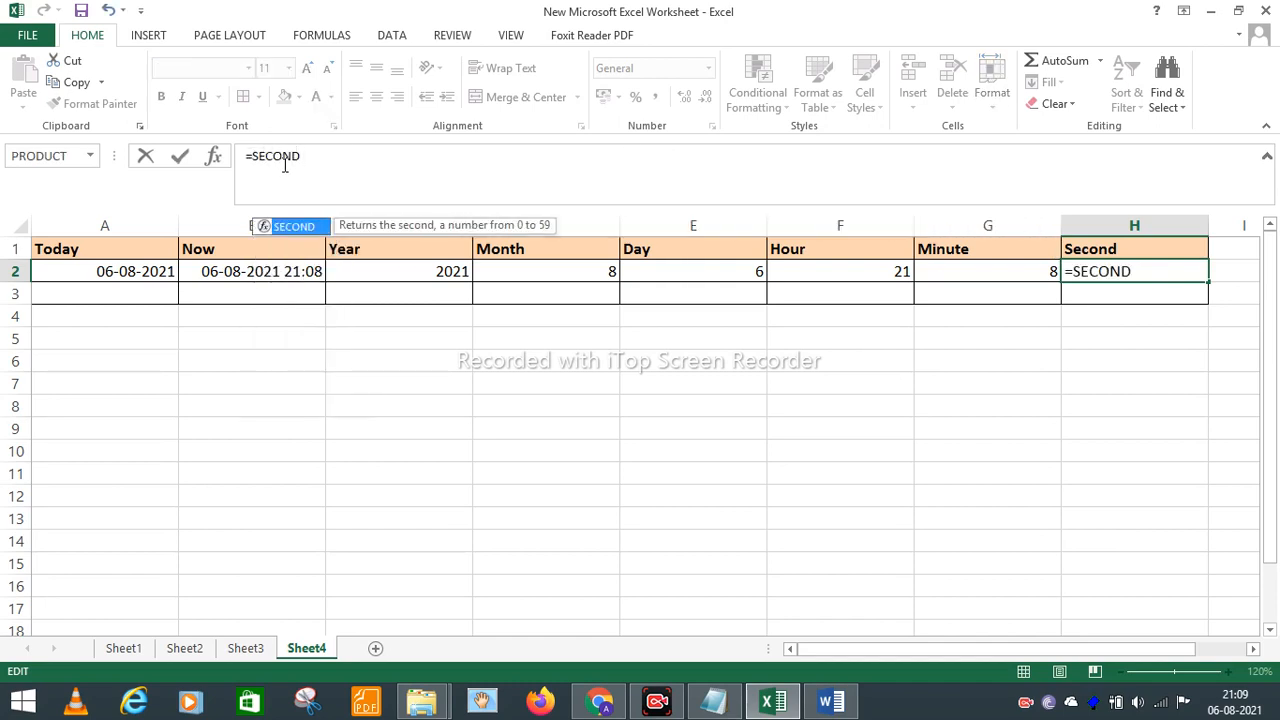
{"action": "type", "text": "("}
{"action": "left_click", "coordinate": [249, 271]}
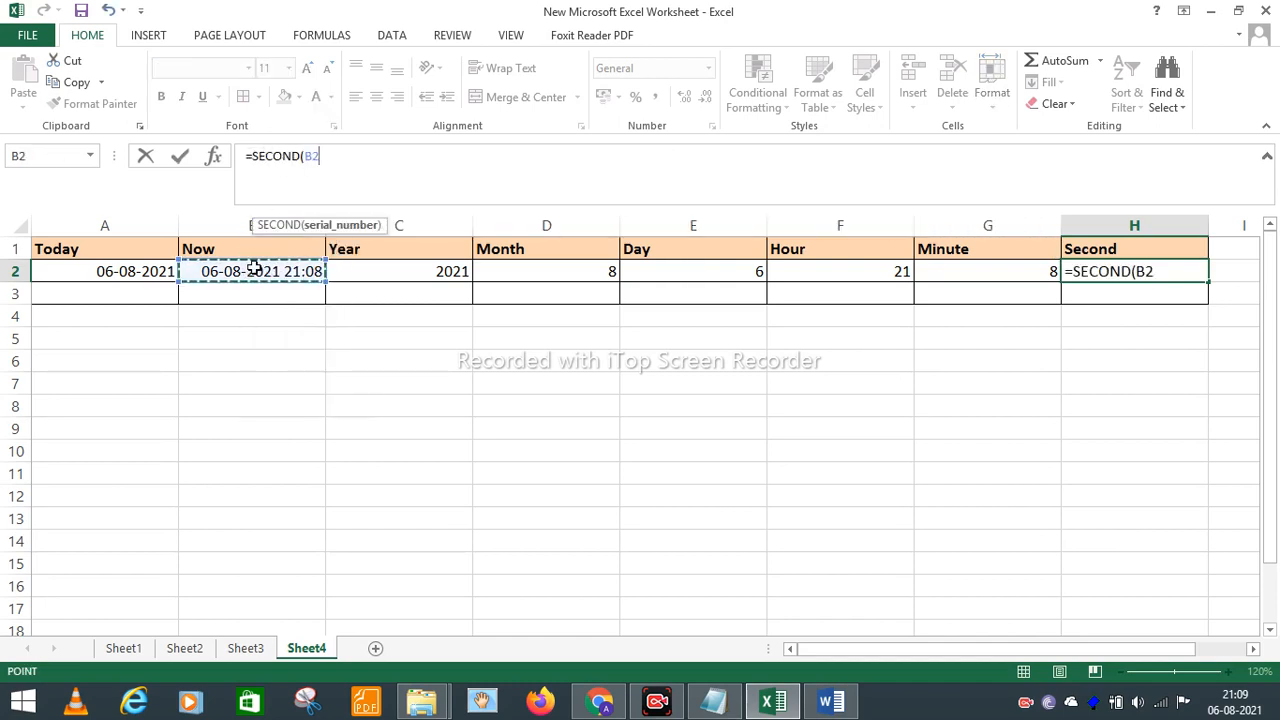
{"action": "type", "text": ")"}
{"action": "key", "text": "Return"}
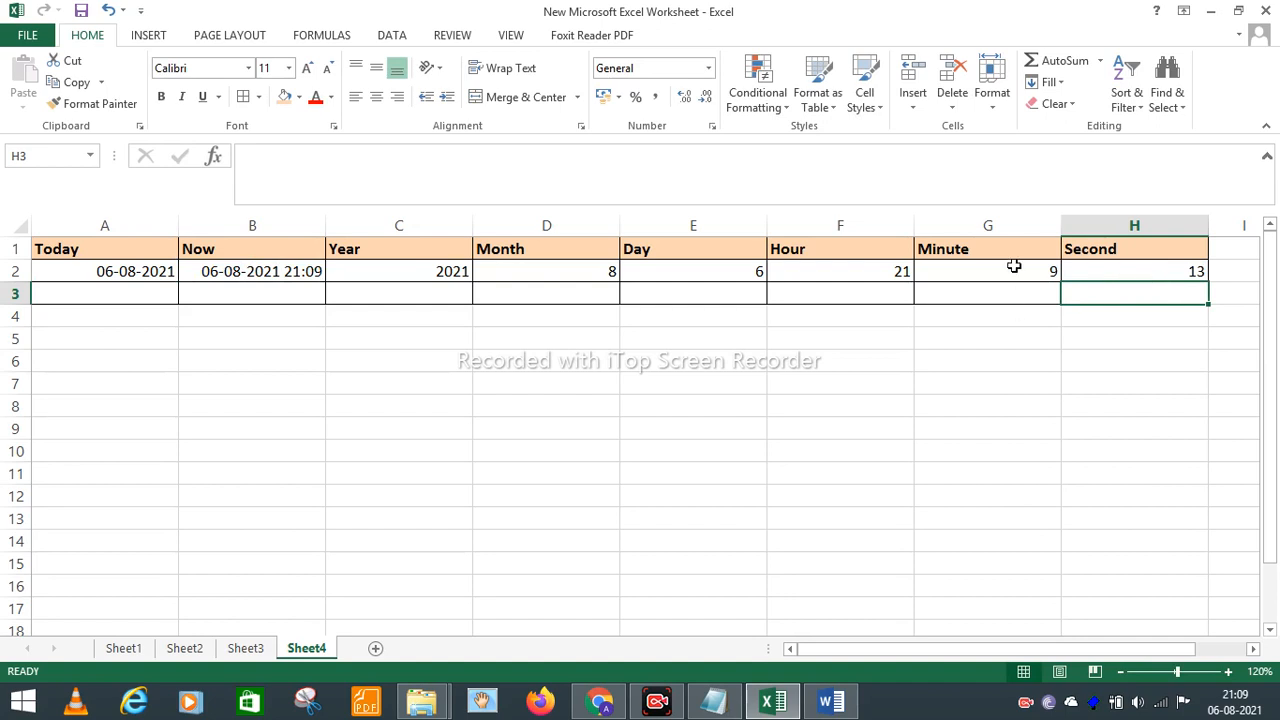
{"action": "left_click", "coordinate": [309, 271]}
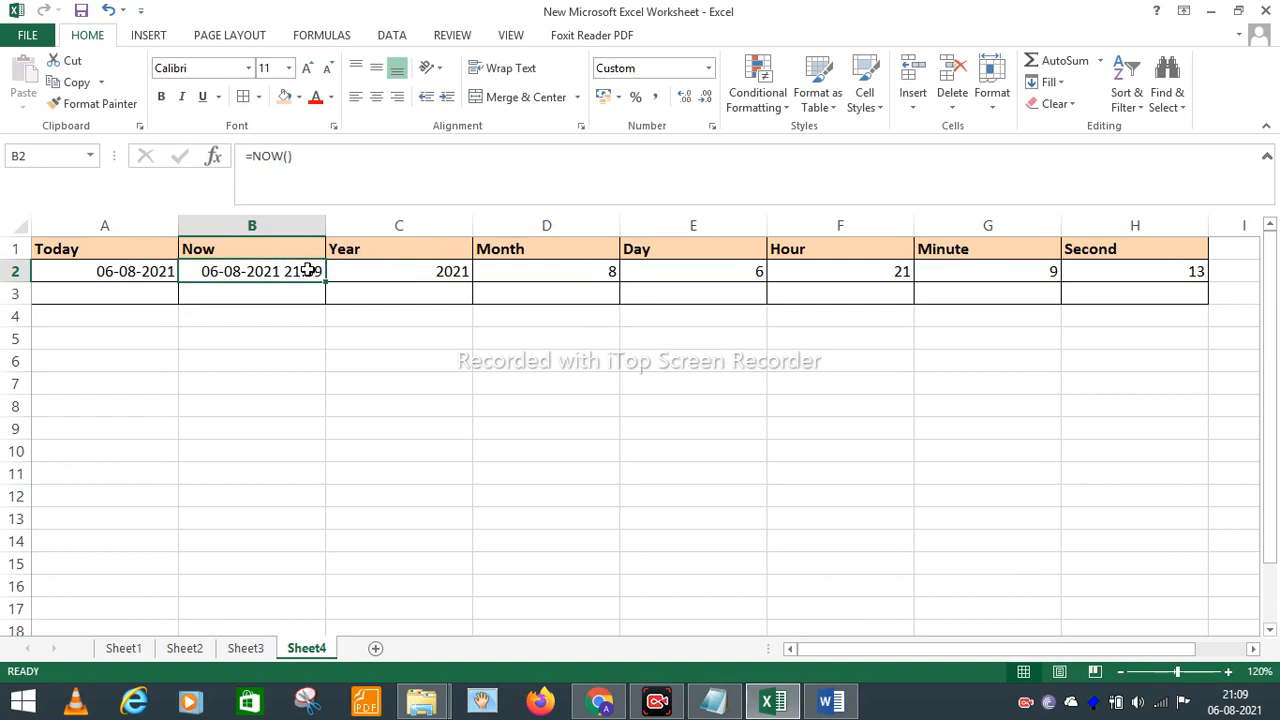
{"action": "left_click", "coordinate": [1018, 274]}
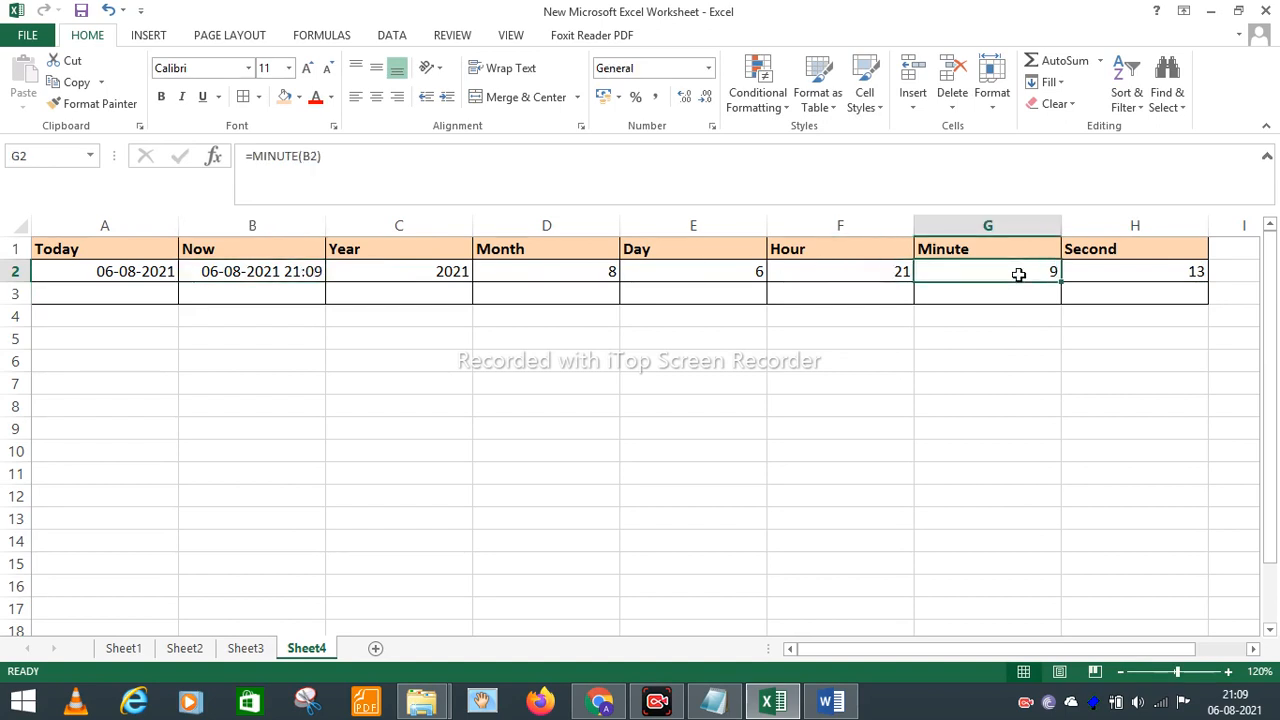